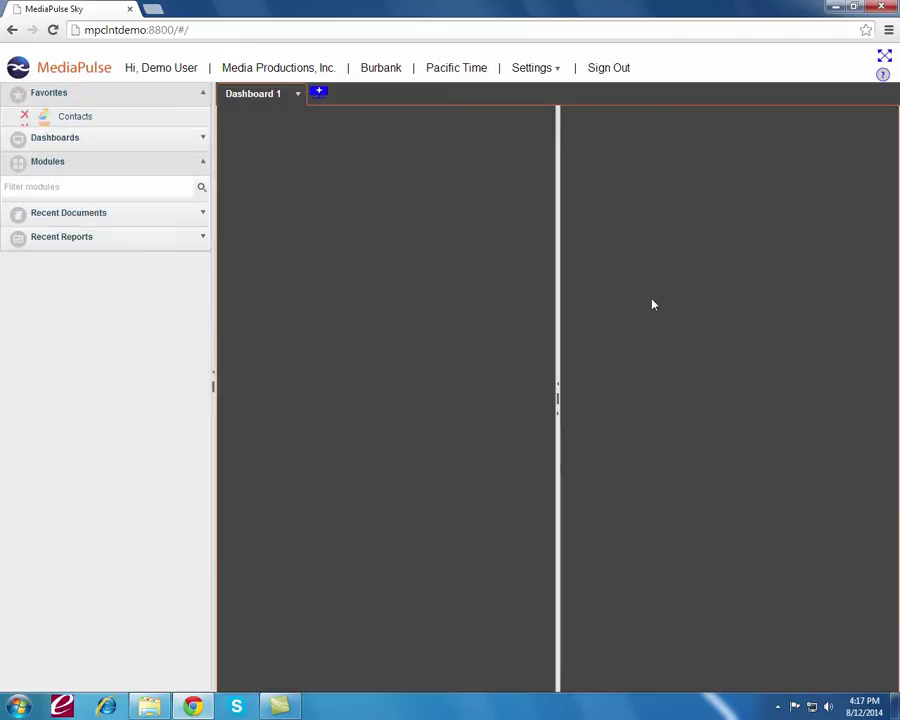
Switch to full screen and look through the Job Management module's entries
click(885, 58)
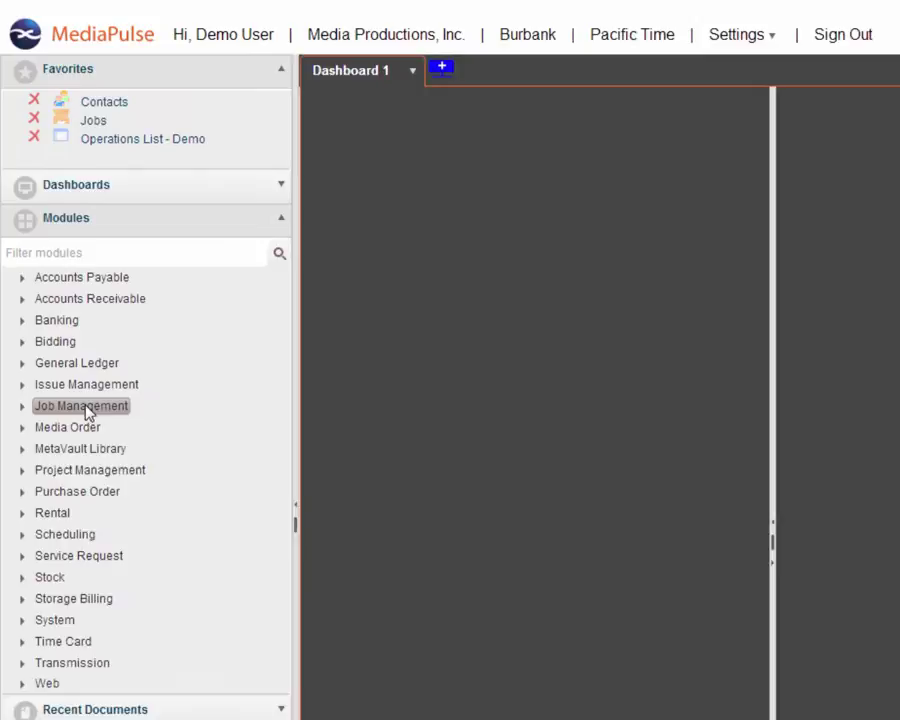
click(86, 408)
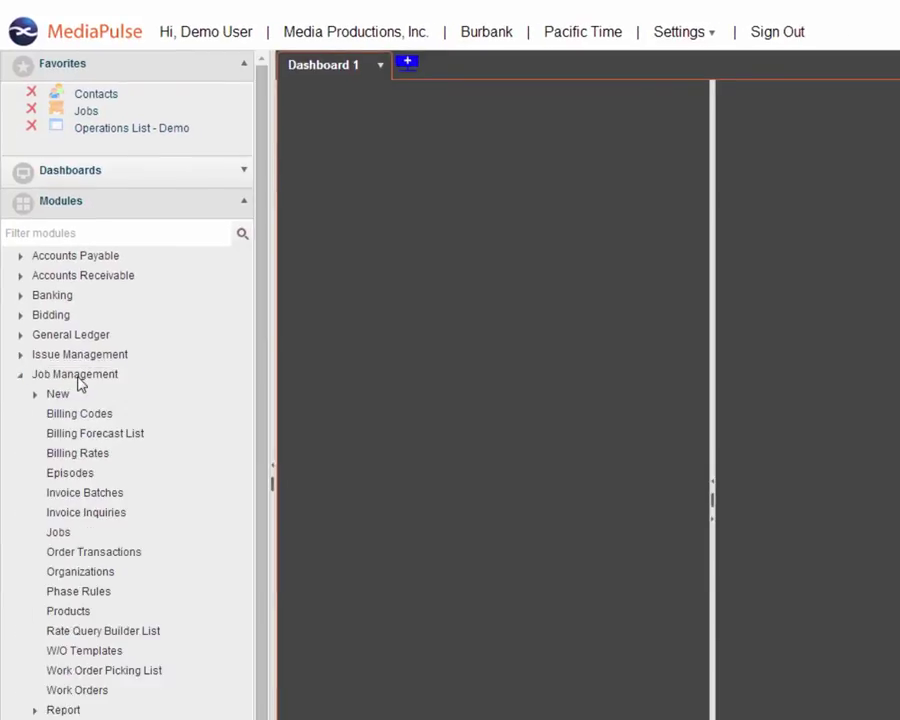
click(78, 376)
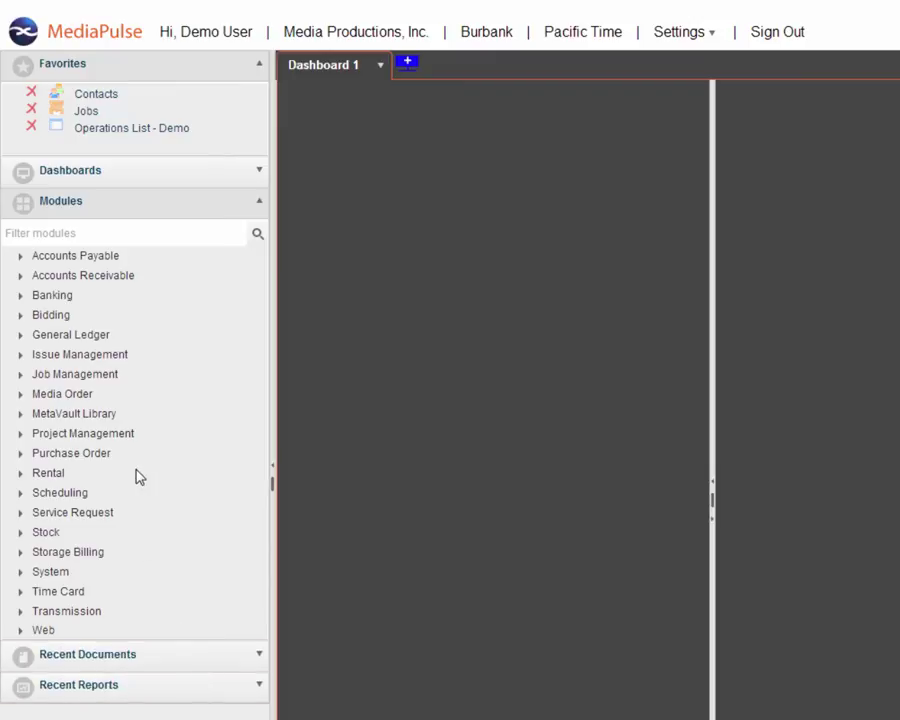
Load the saved "My dashboard" and open job 300 from its Jobs list
click(80, 175)
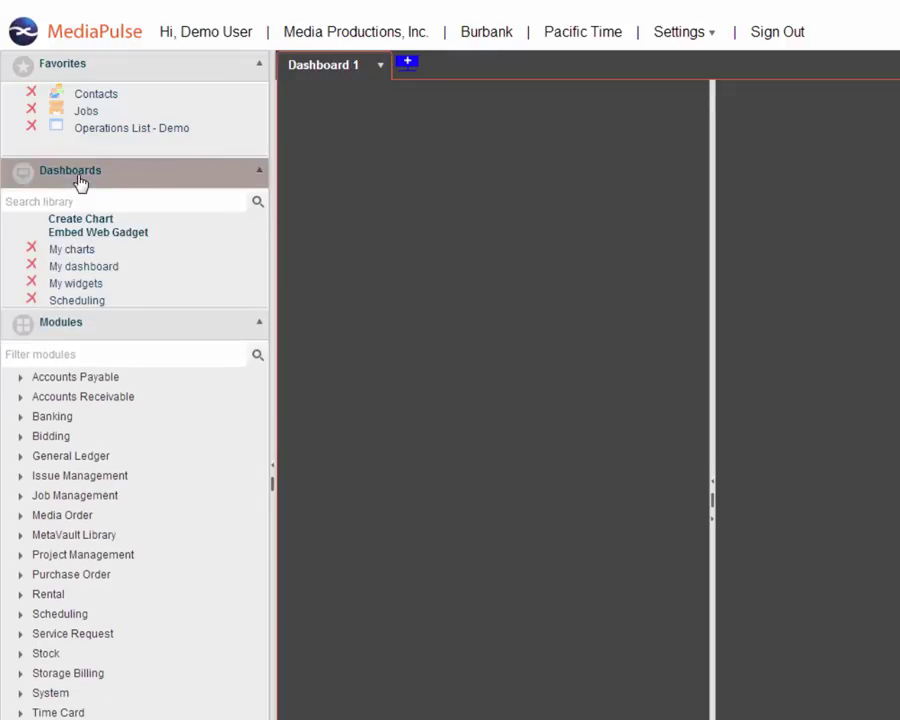
click(86, 267)
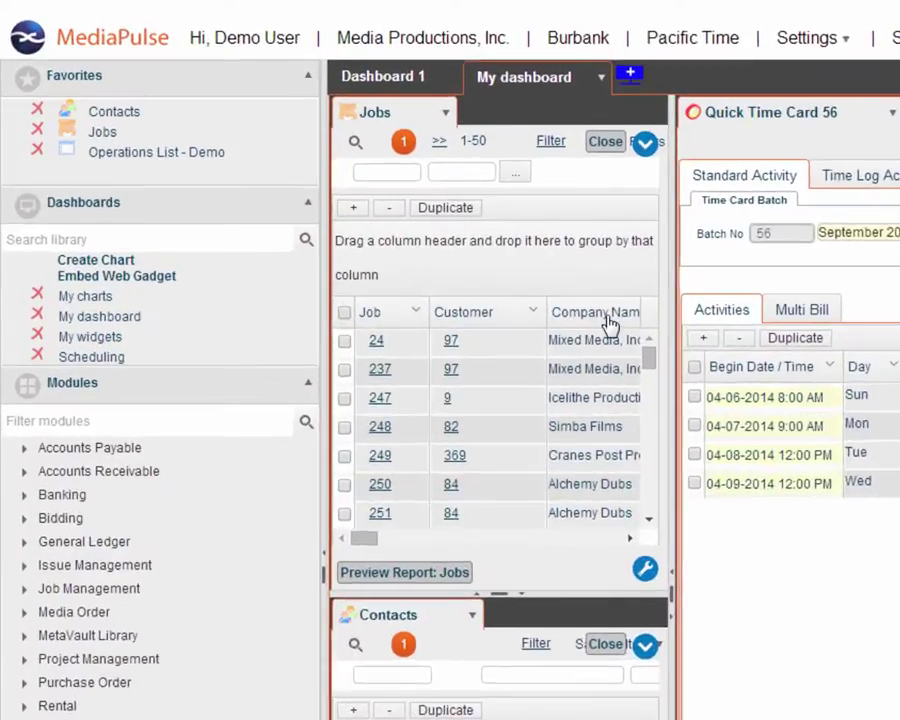
scroll(431, 244, down, 1)
drag(708, 400, 708, 466)
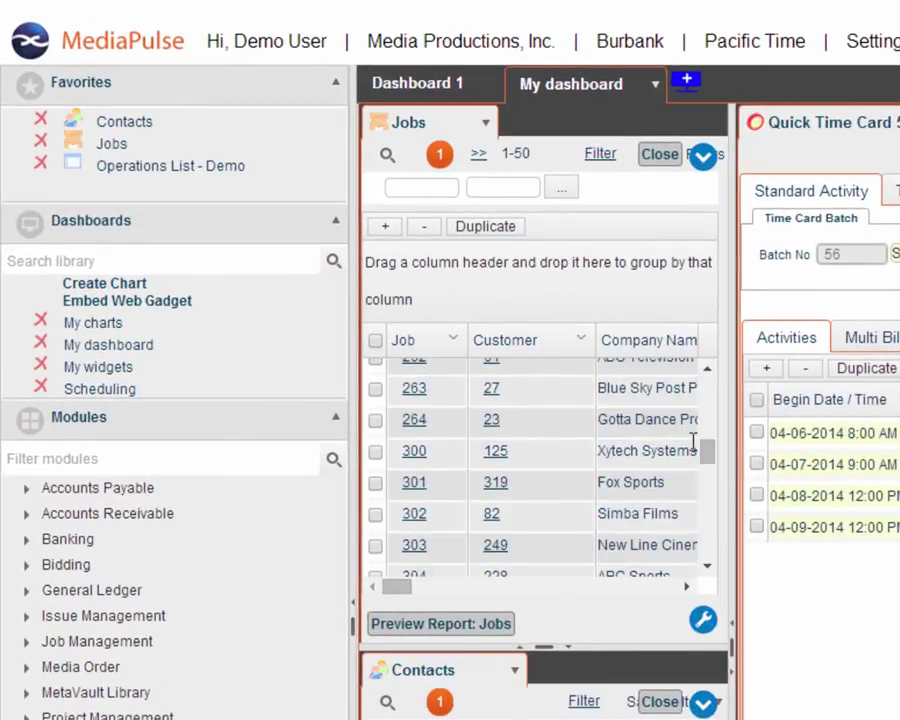
click(418, 452)
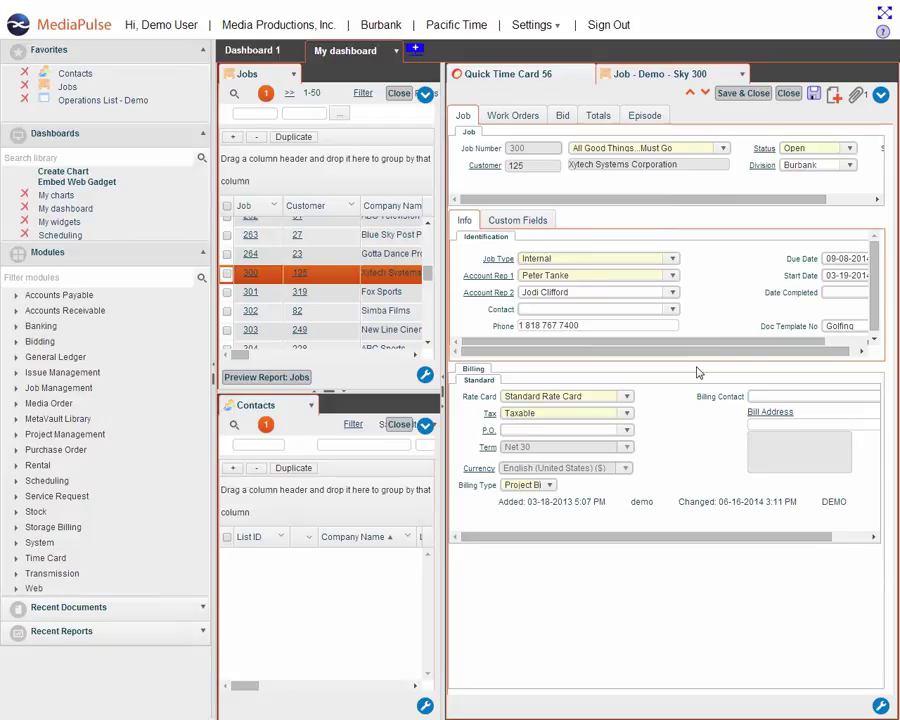
Review job 300's custom fields, work orders and totals, and close the job without saving edits
click(516, 219)
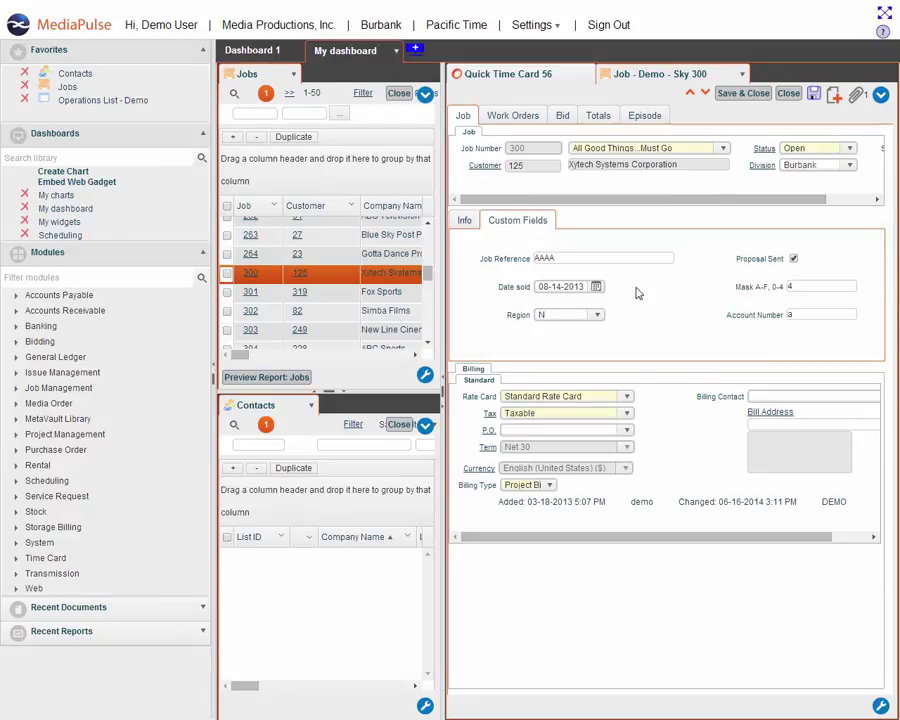
click(516, 116)
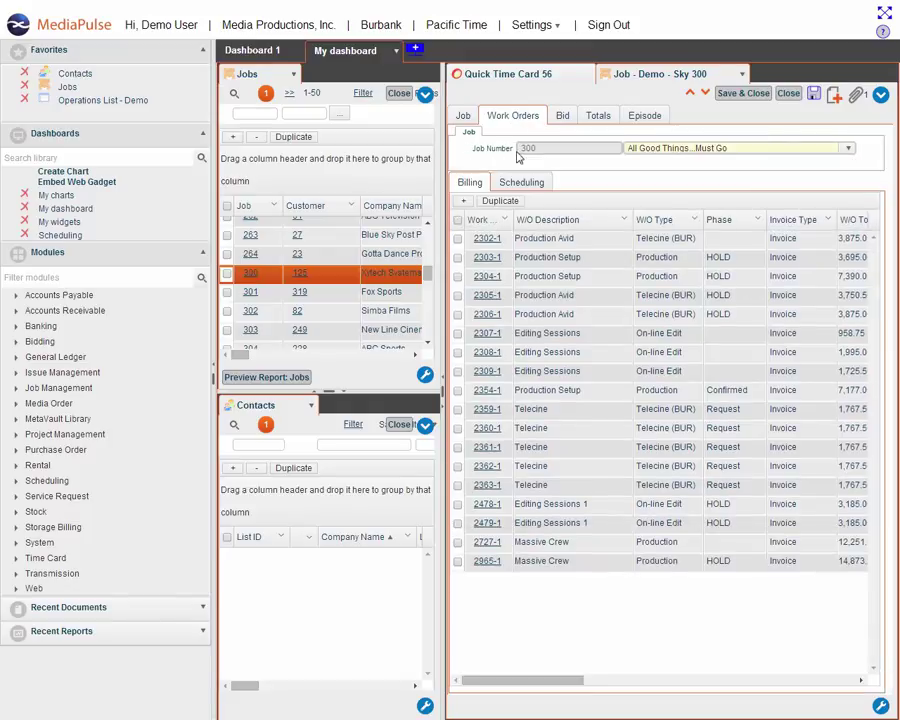
click(600, 117)
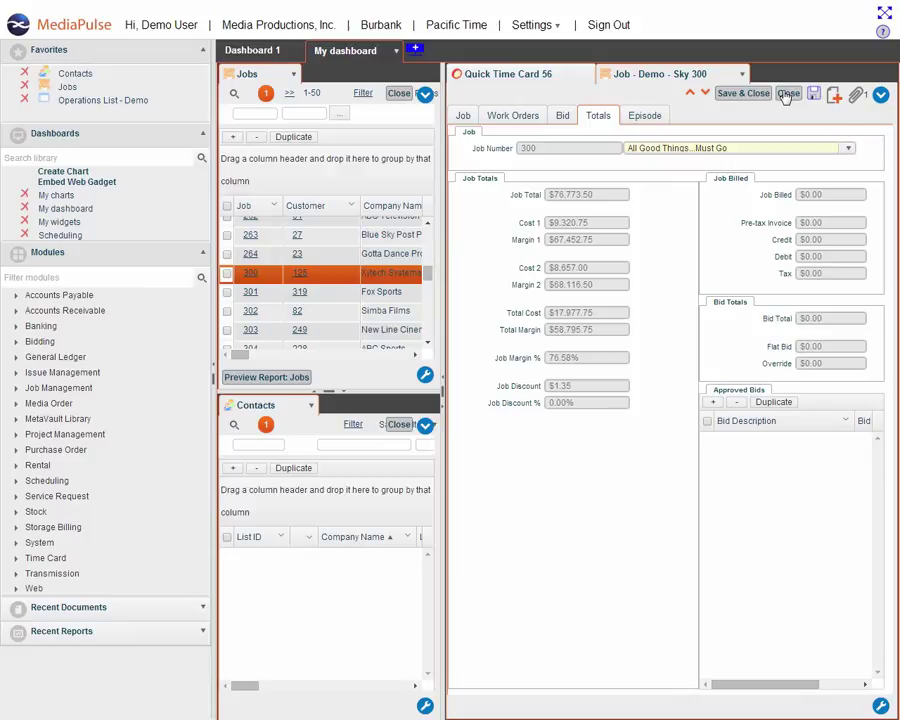
click(787, 93)
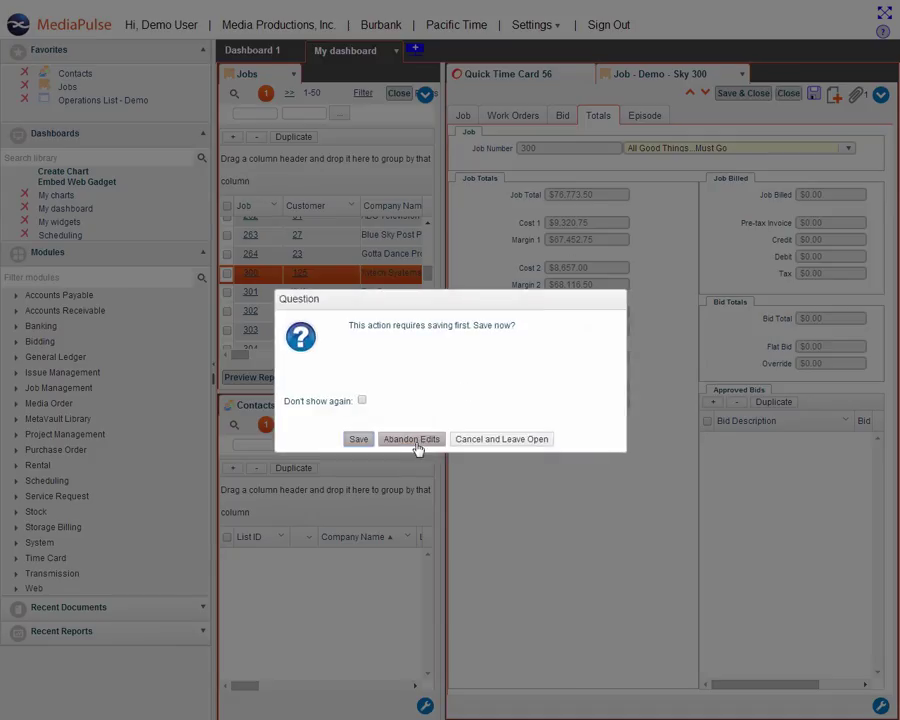
click(414, 443)
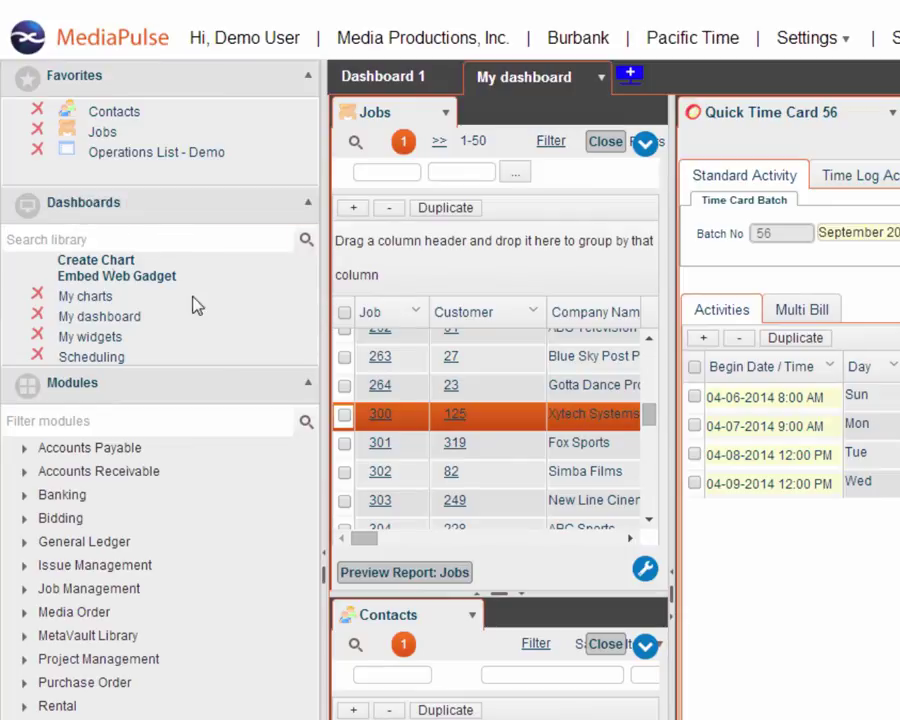
Search the library for "hunt quicktime"
text(hunt)
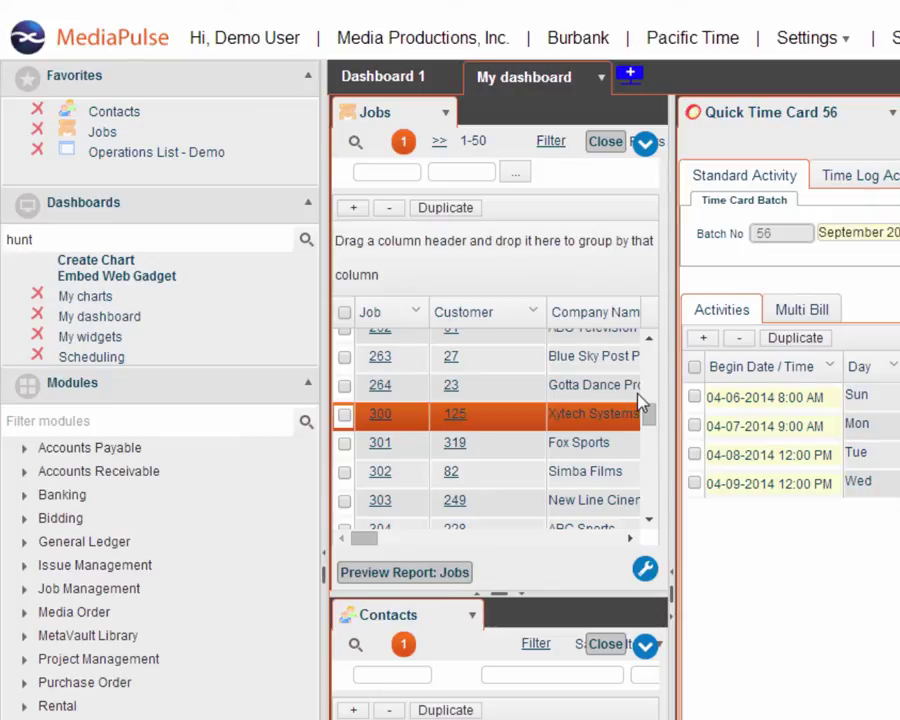
text( quicktime)
key(Return)
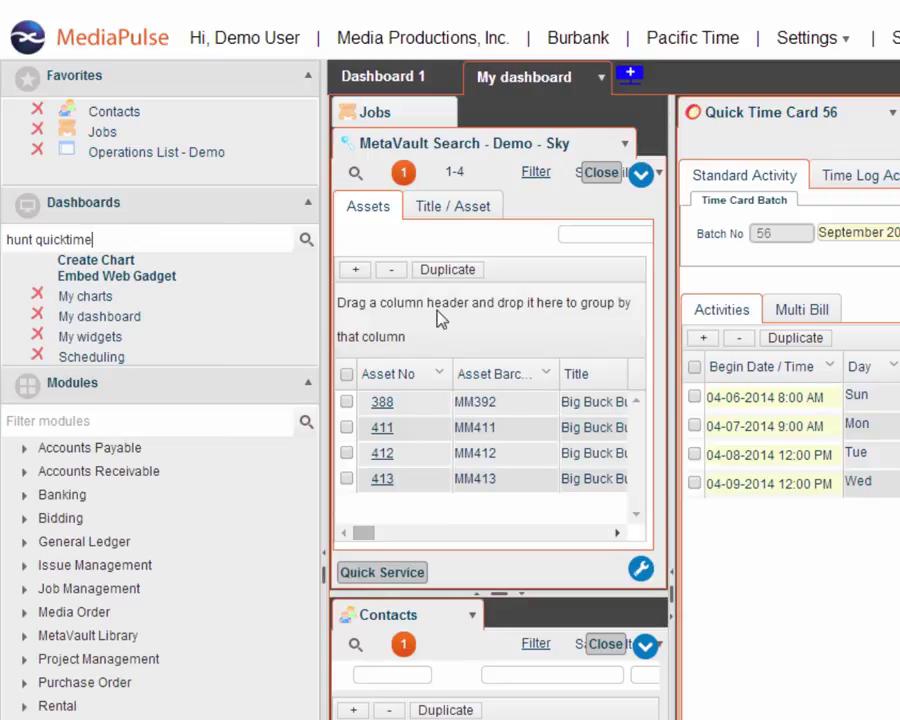
View the MetaVault Search results and the Jobs list in a full-screen panel, and end full screen
click(624, 144)
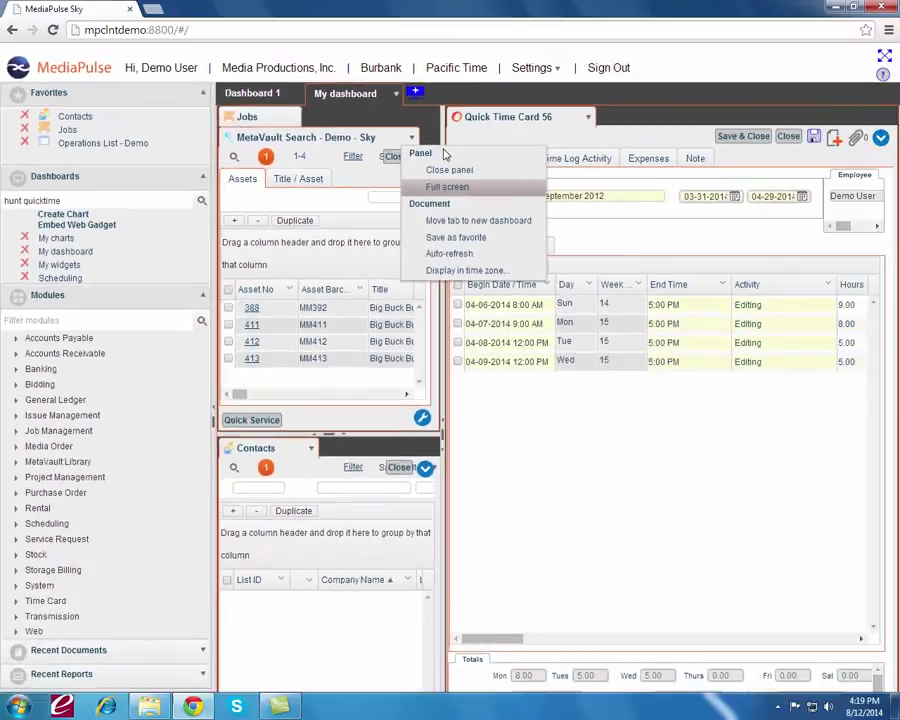
click(678, 218)
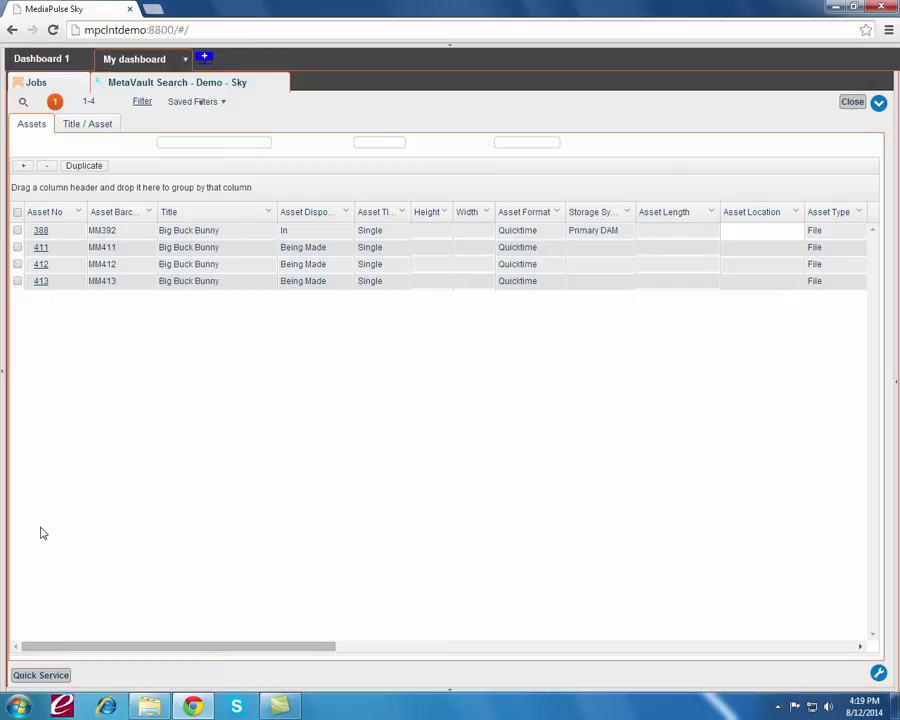
click(30, 82)
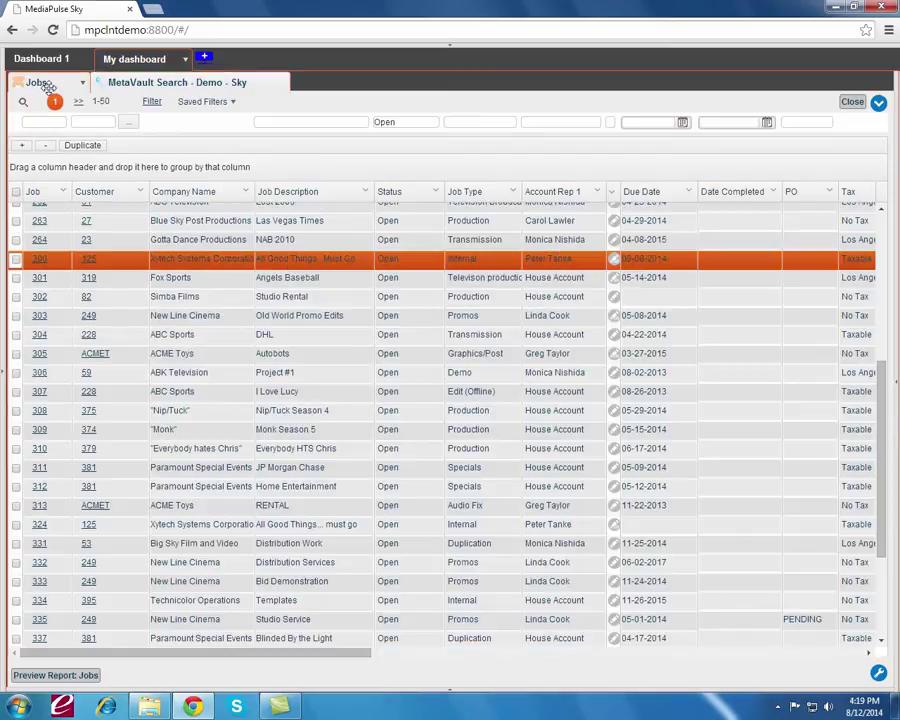
click(83, 84)
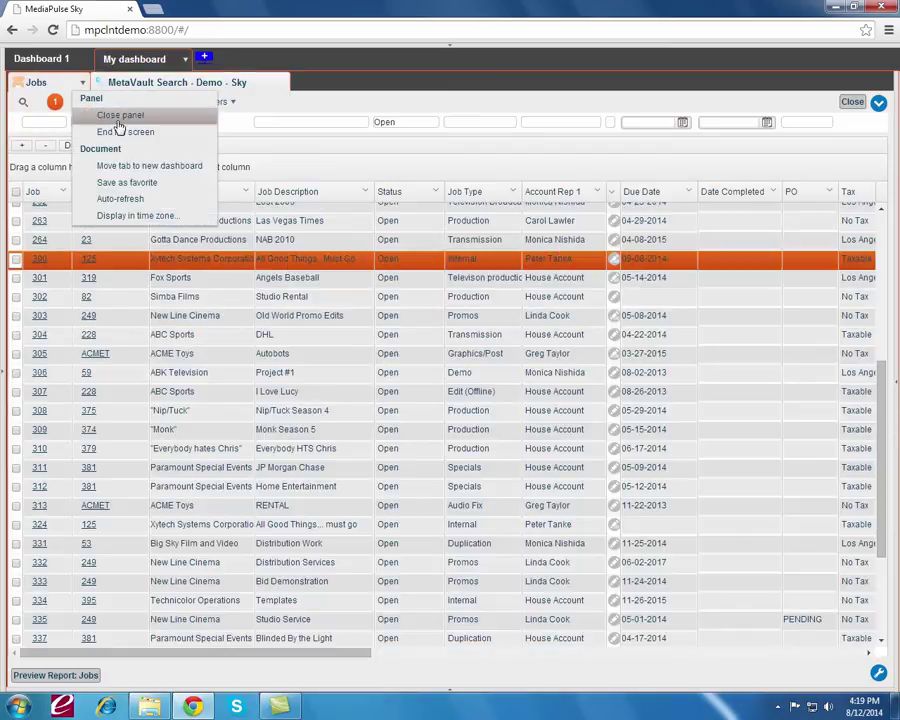
click(119, 133)
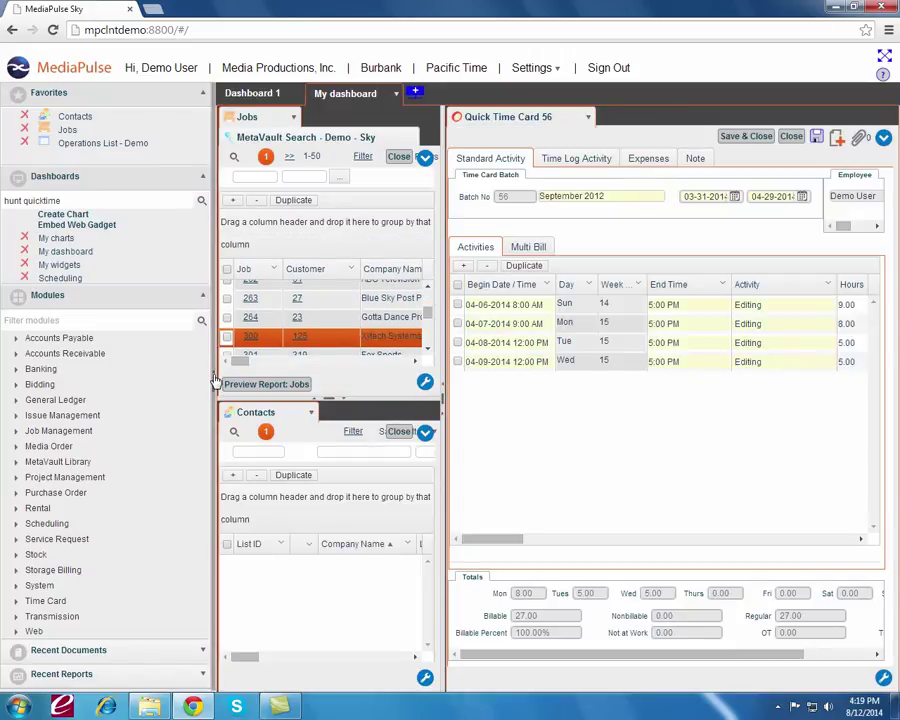
Open the Scheduling dashboard and look at its Rooms & Editors and Graphics schedules
click(213, 381)
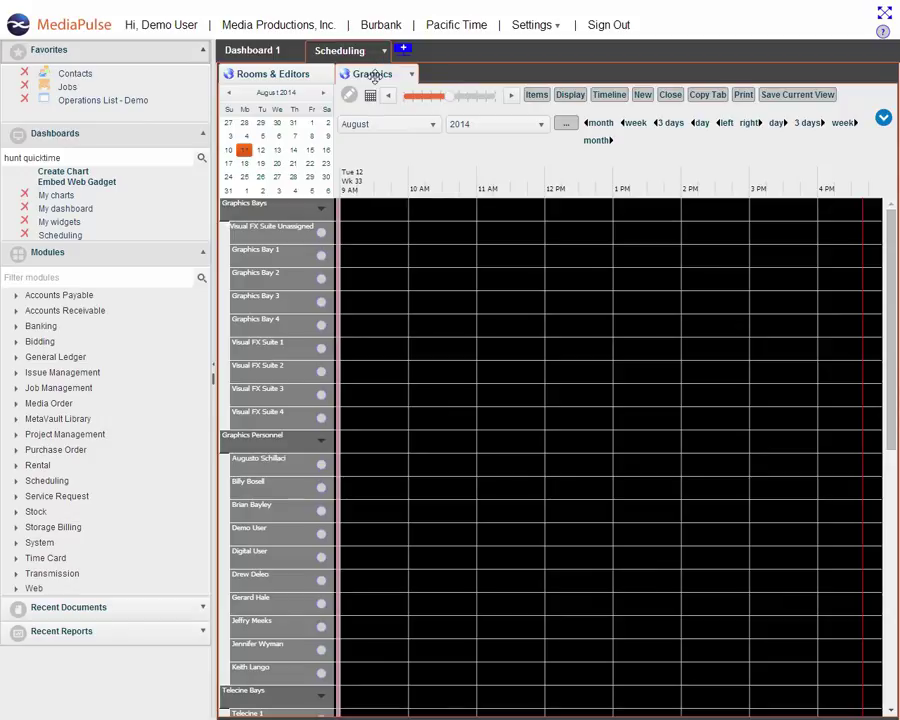
click(272, 74)
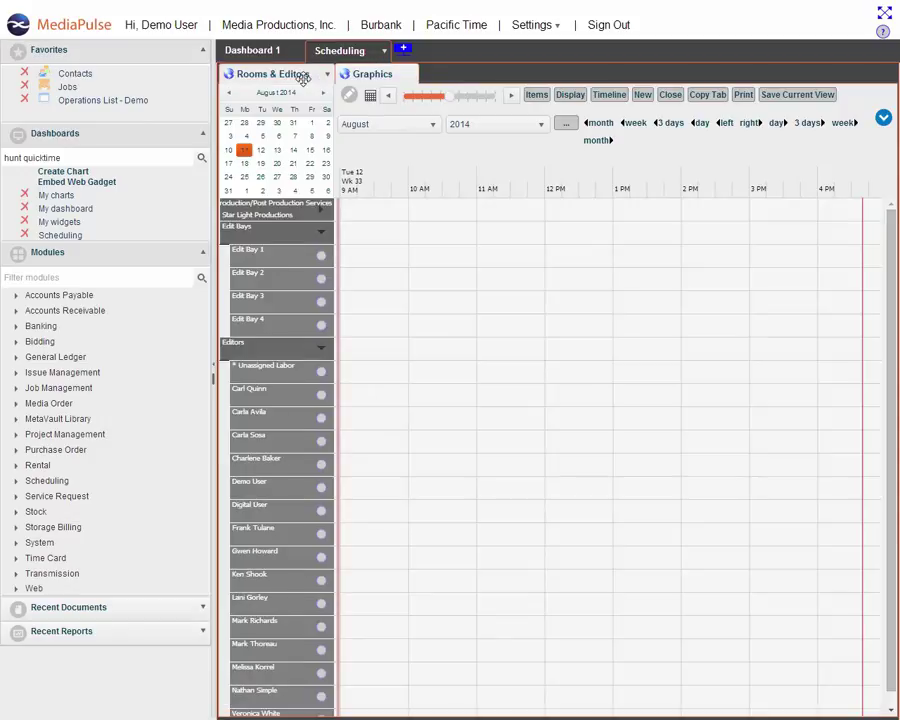
click(374, 74)
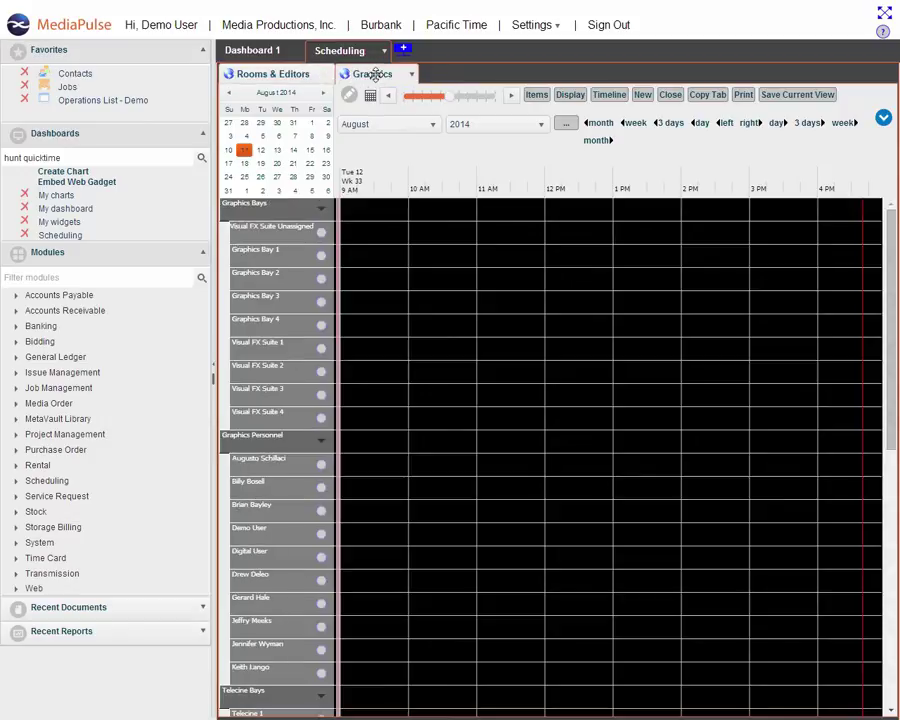
Move the Graphics schedule to April 6, 2014 and zoom its timeline out to level 3
click(273, 94)
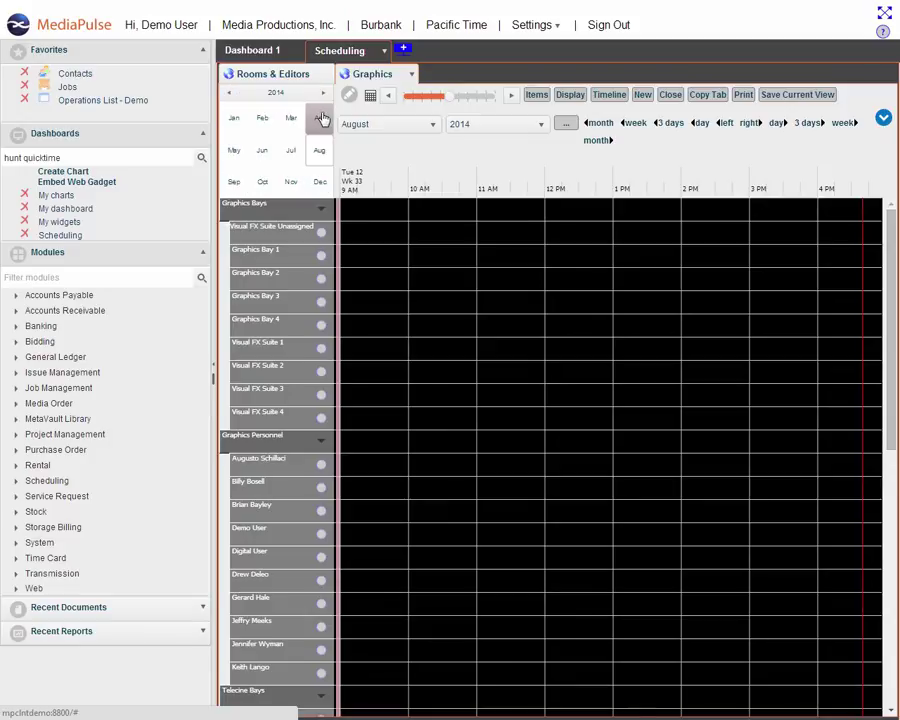
click(313, 118)
click(229, 136)
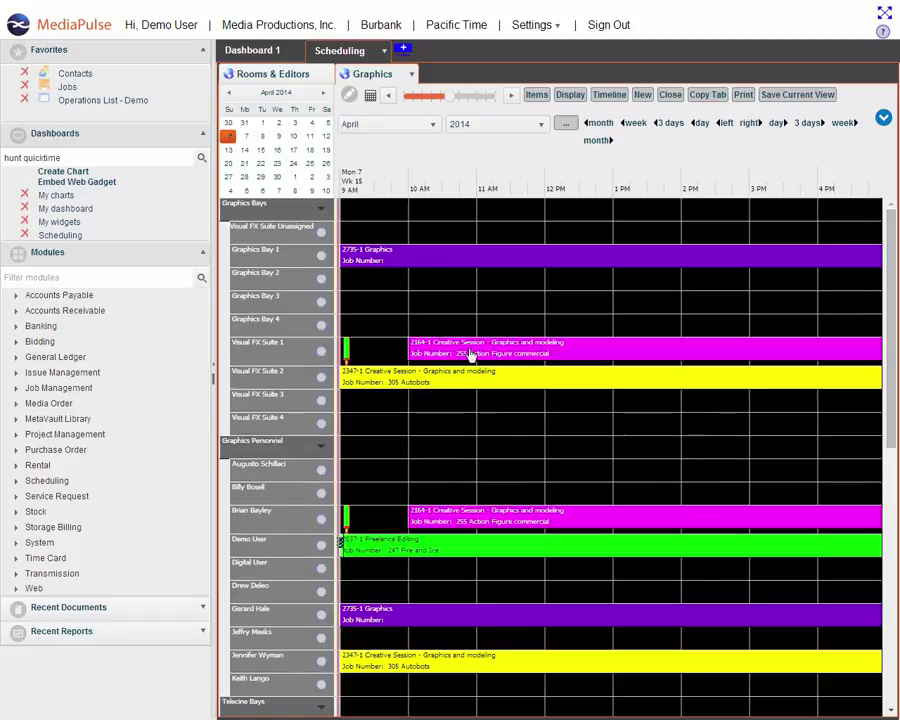
click(390, 95)
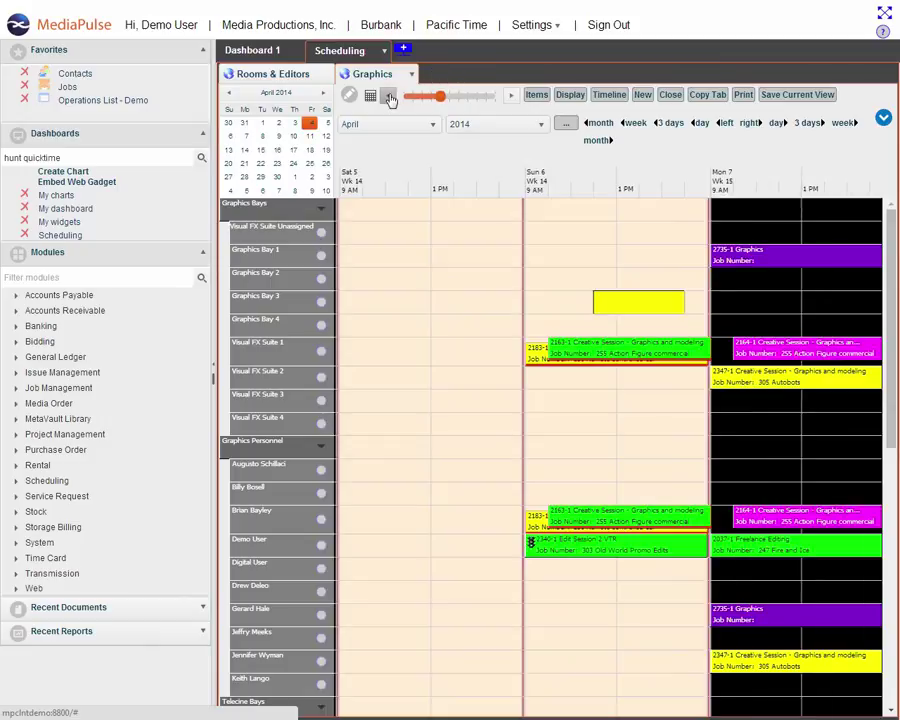
click(390, 95)
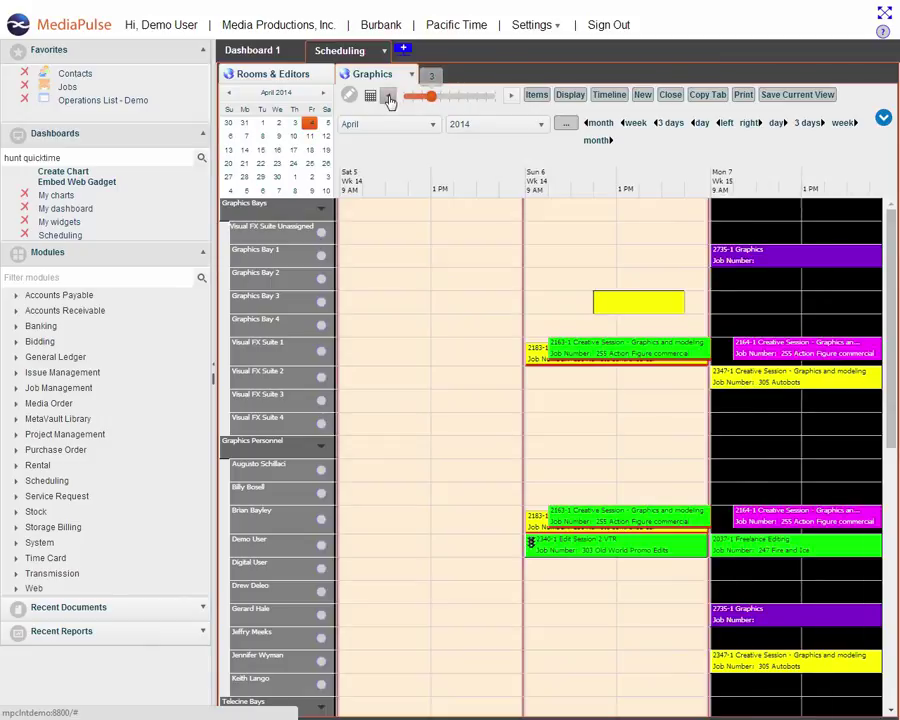
click(389, 97)
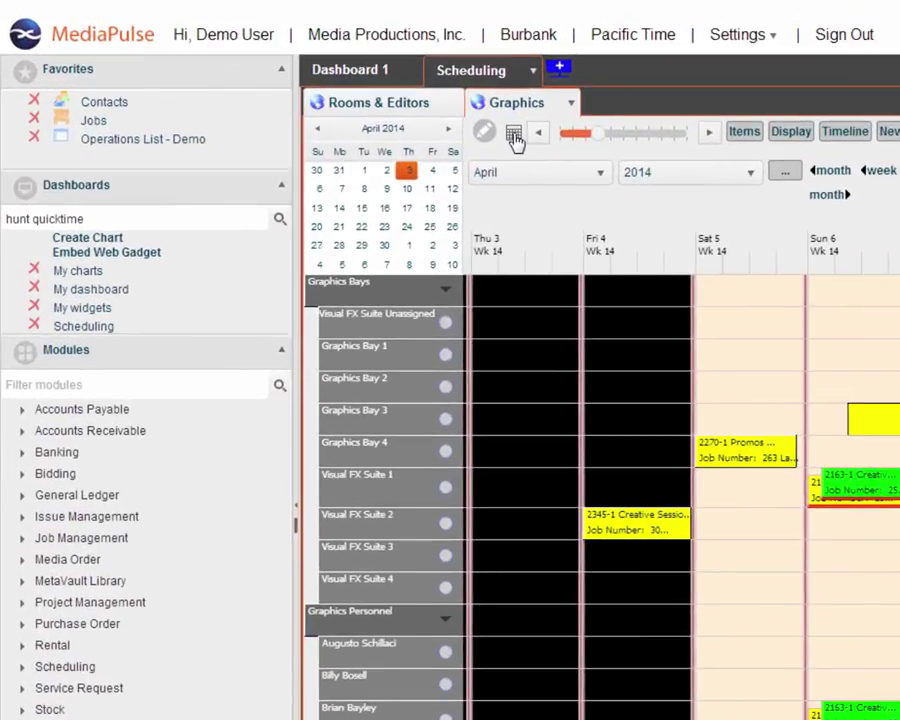
Show the Graphics schedule as a calendar for Graphics Bay 1, Visual FX Suite 1 and Graphics Bay 2, and return to the timeline
click(514, 136)
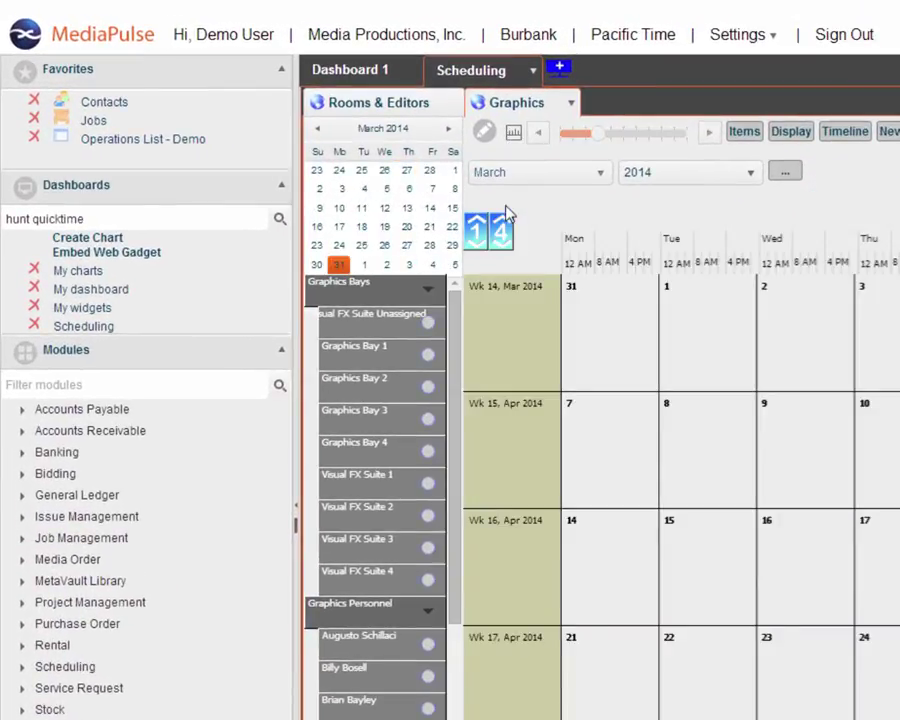
click(427, 354)
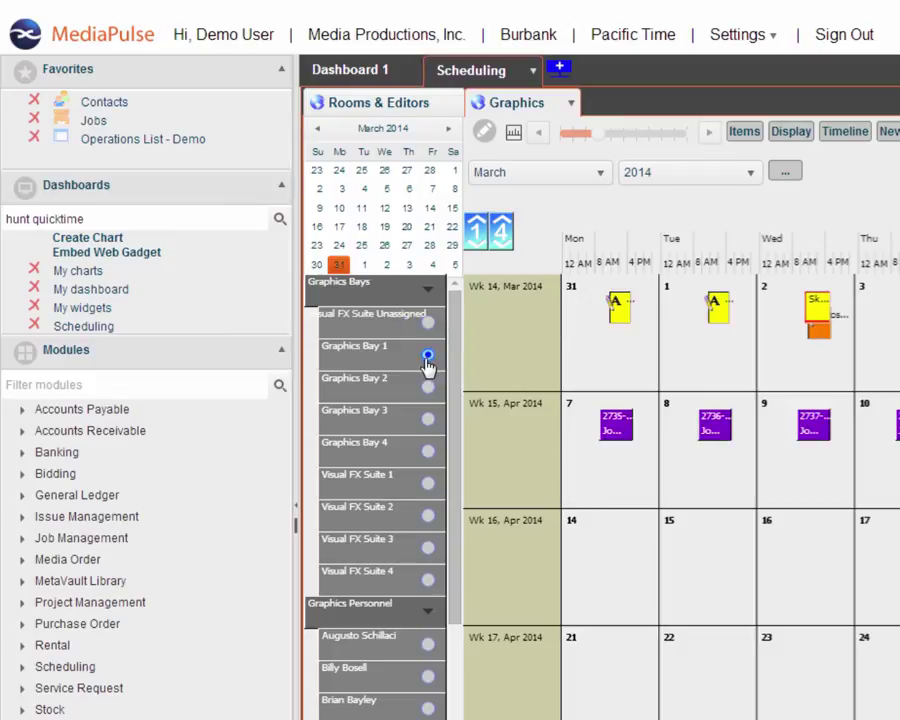
click(427, 482)
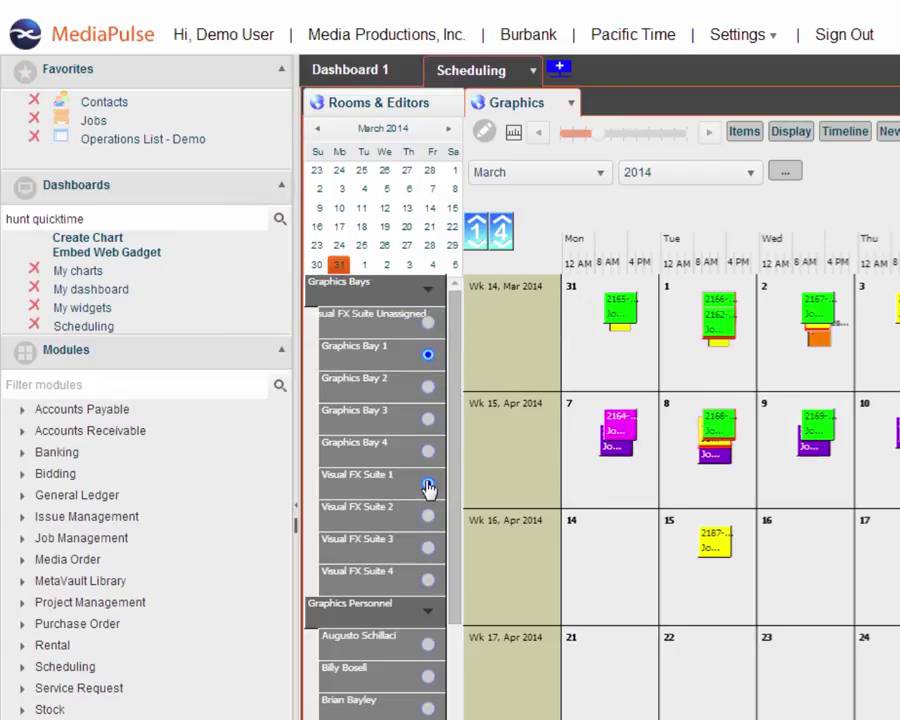
click(429, 388)
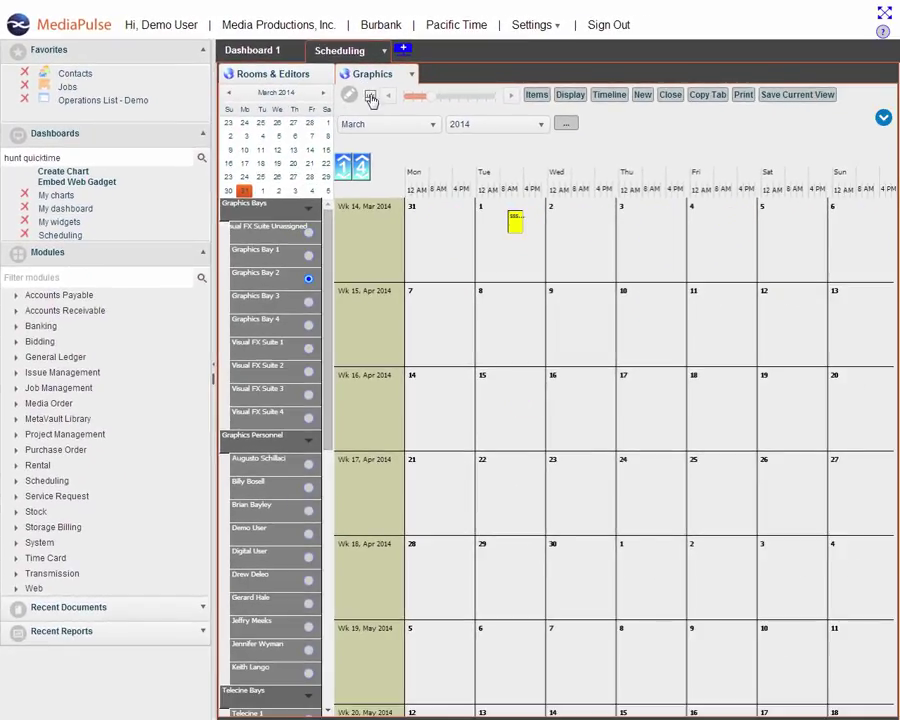
click(370, 96)
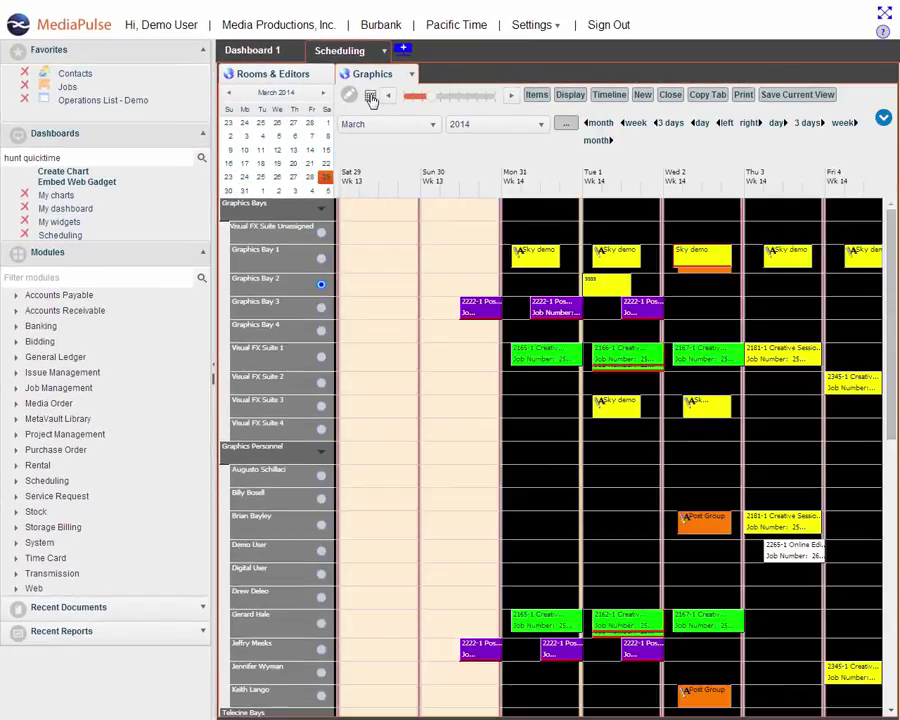
Create and save a 5-hour Sky demo booking flagged VIP for the first Graphics Personnel resource, starting April 1, 2014 at 10:00 AM
drag(805, 175, 533, 190)
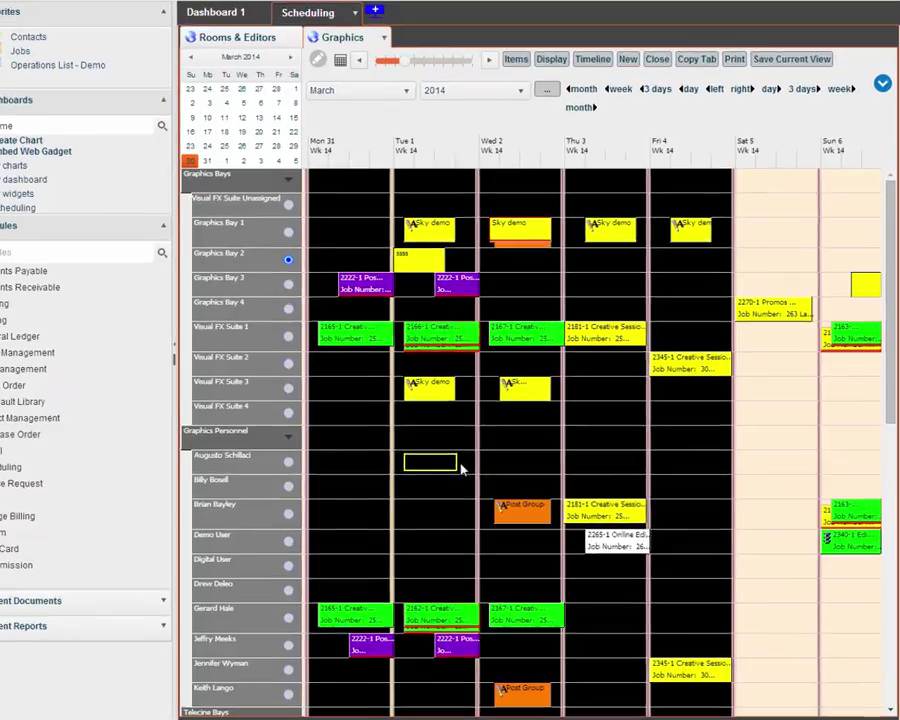
double_click(484, 482)
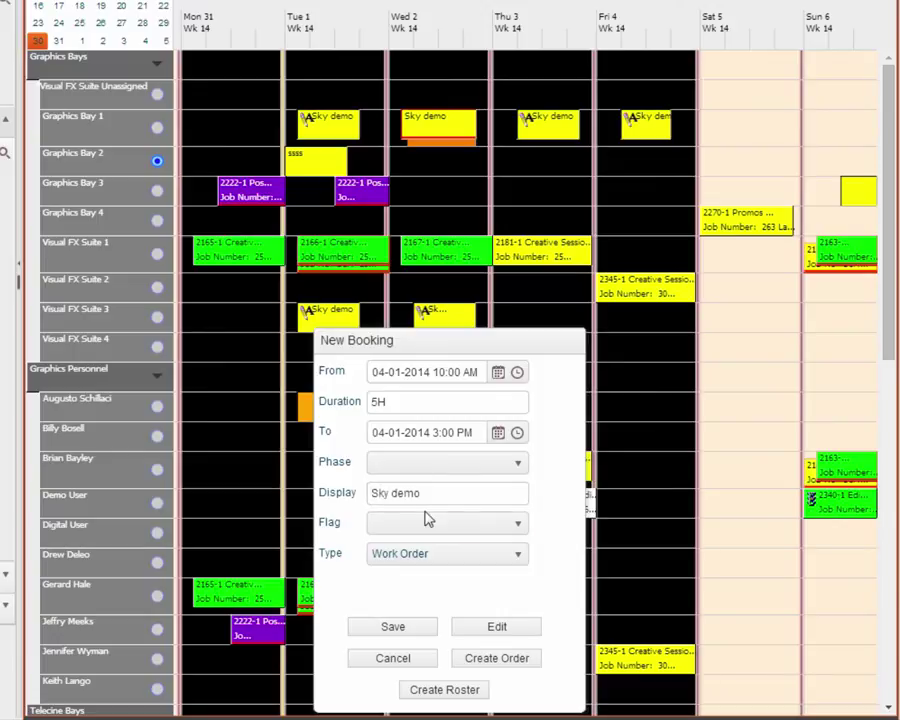
click(422, 525)
scroll(440, 476, down, 1)
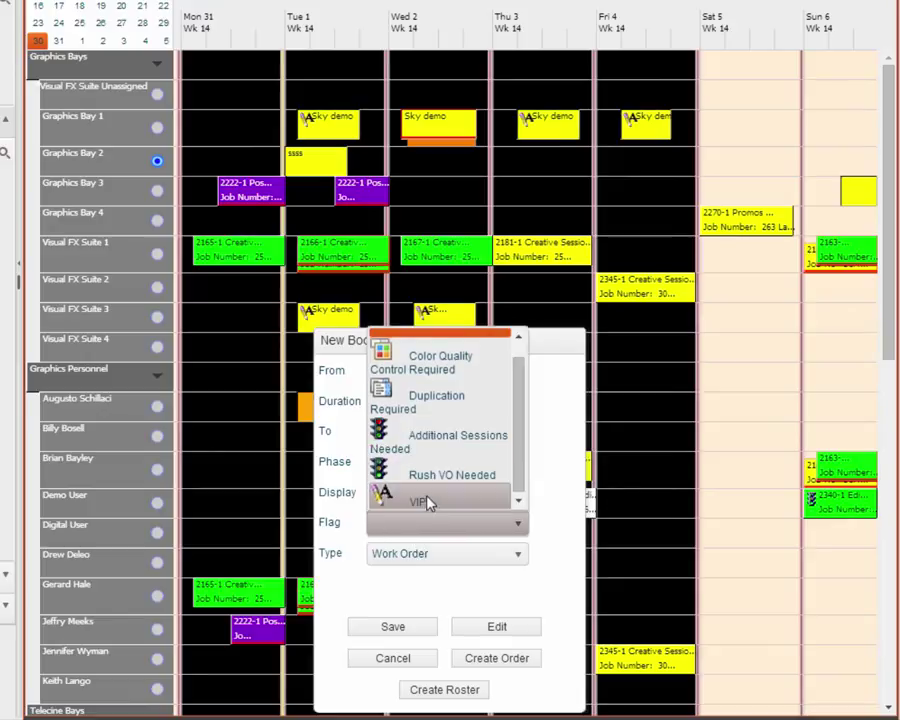
click(427, 501)
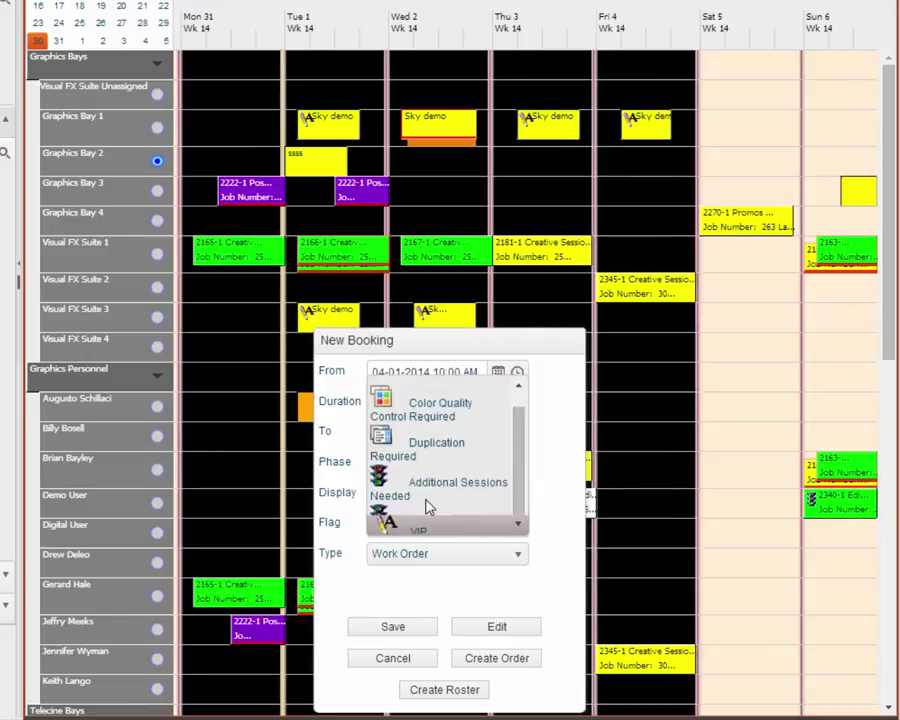
click(406, 628)
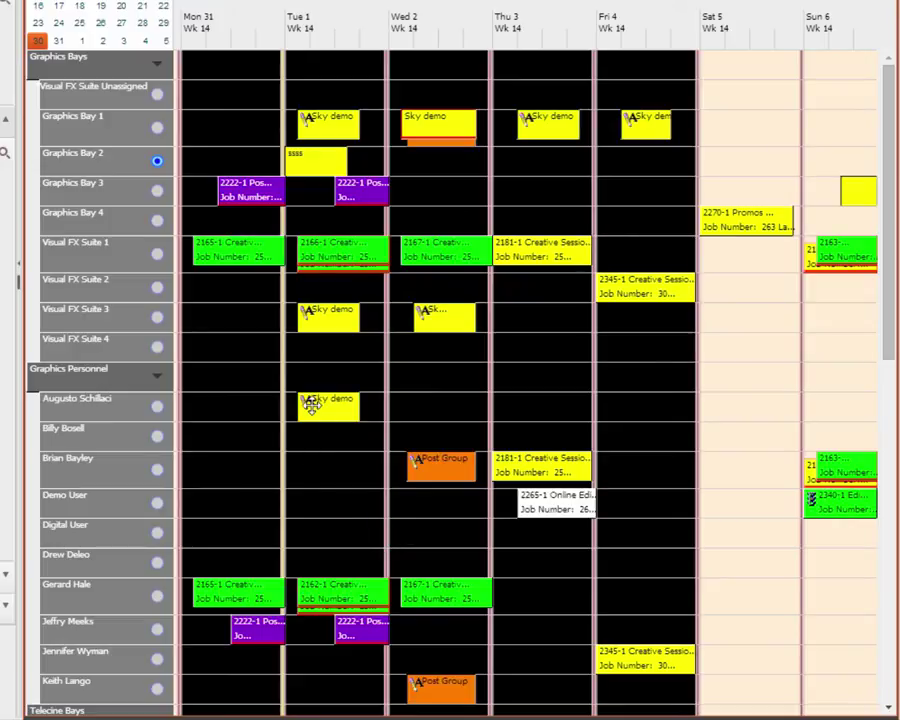
Move the new Sky demo booking to April 2, 2014 from 11:00 AM to 4:00 PM, save it, and close the Scheduling dashboard
drag(313, 403, 432, 408)
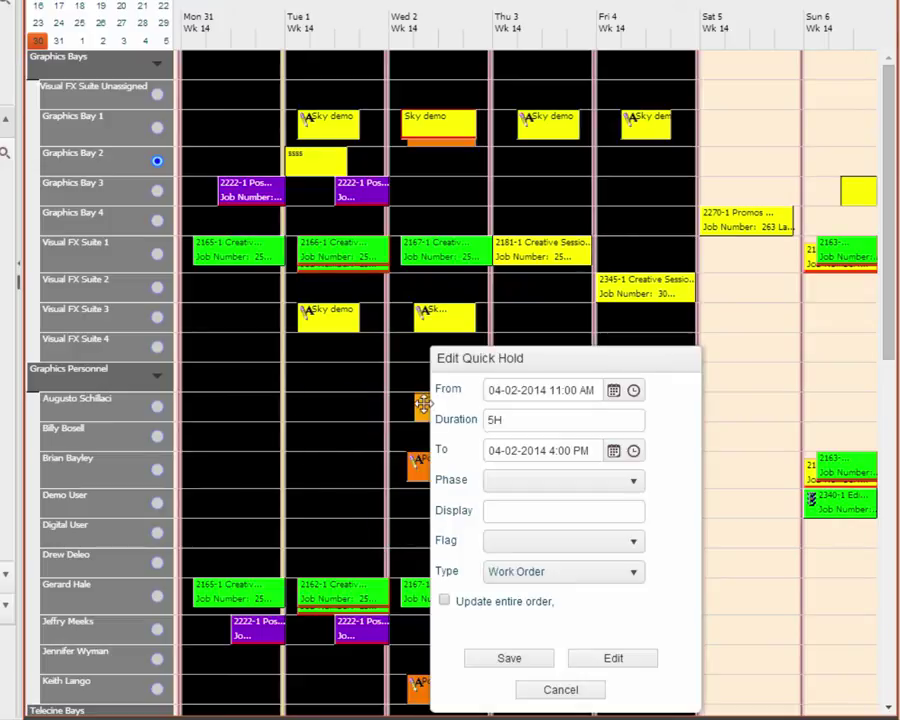
click(509, 660)
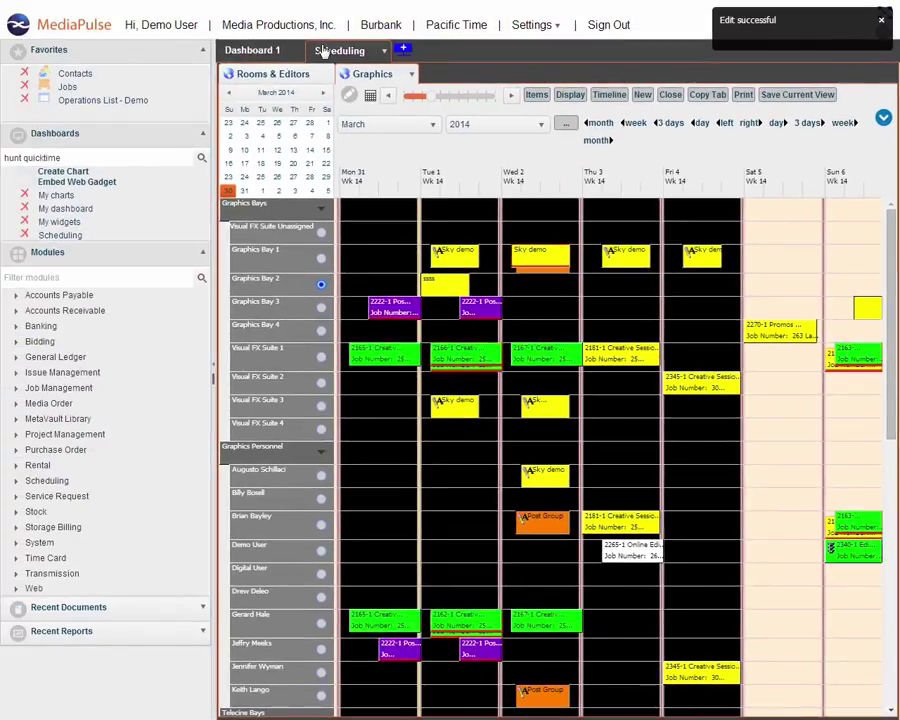
click(384, 50)
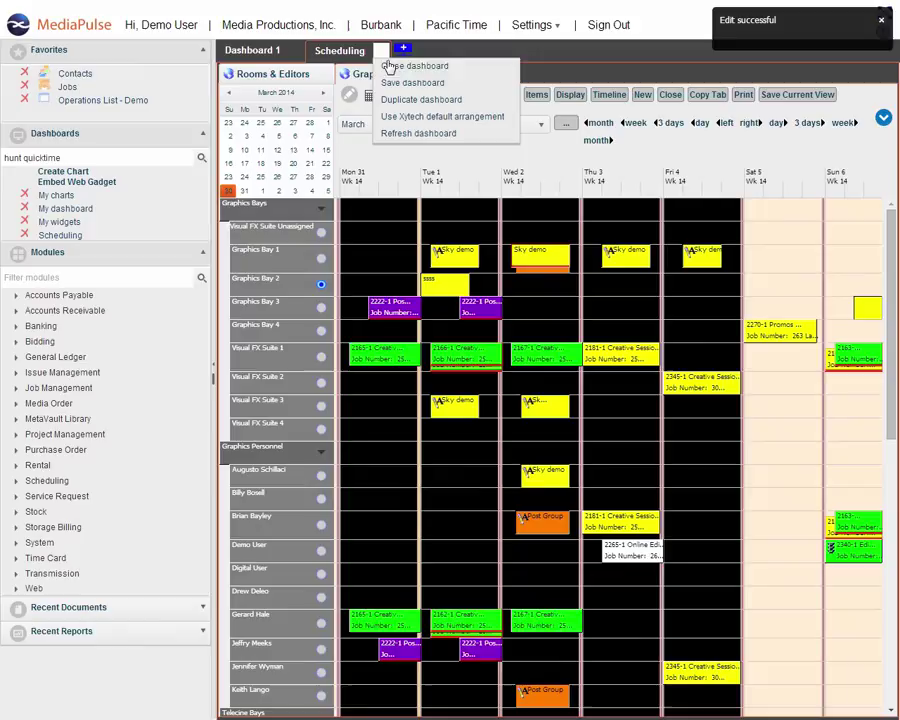
click(398, 67)
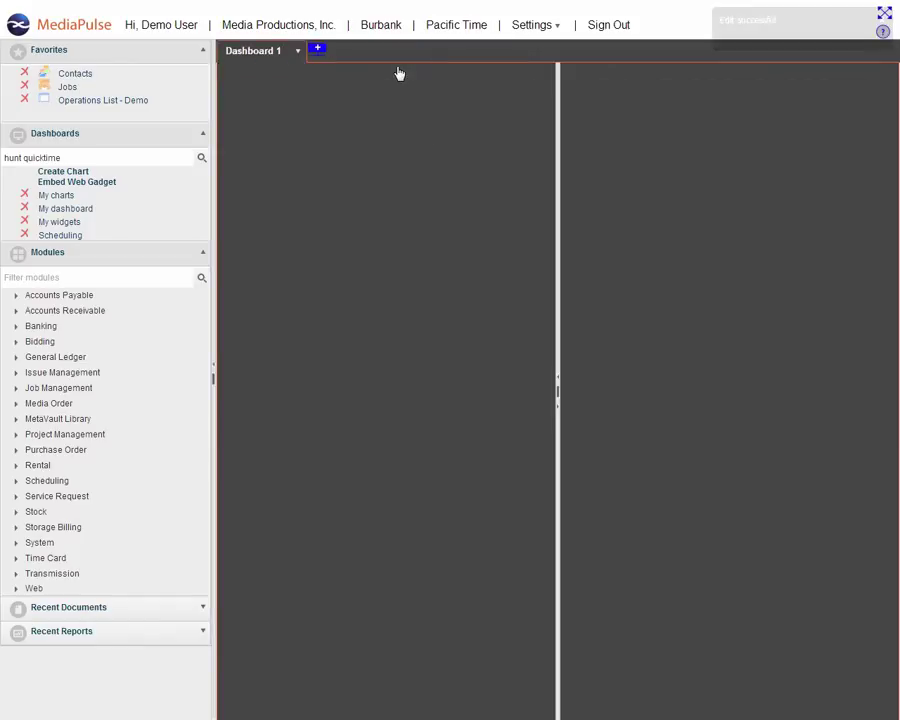
Look at the charts in the My charts dashboard and the gadgets in the My widgets dashboard, closing each after viewing
click(62, 197)
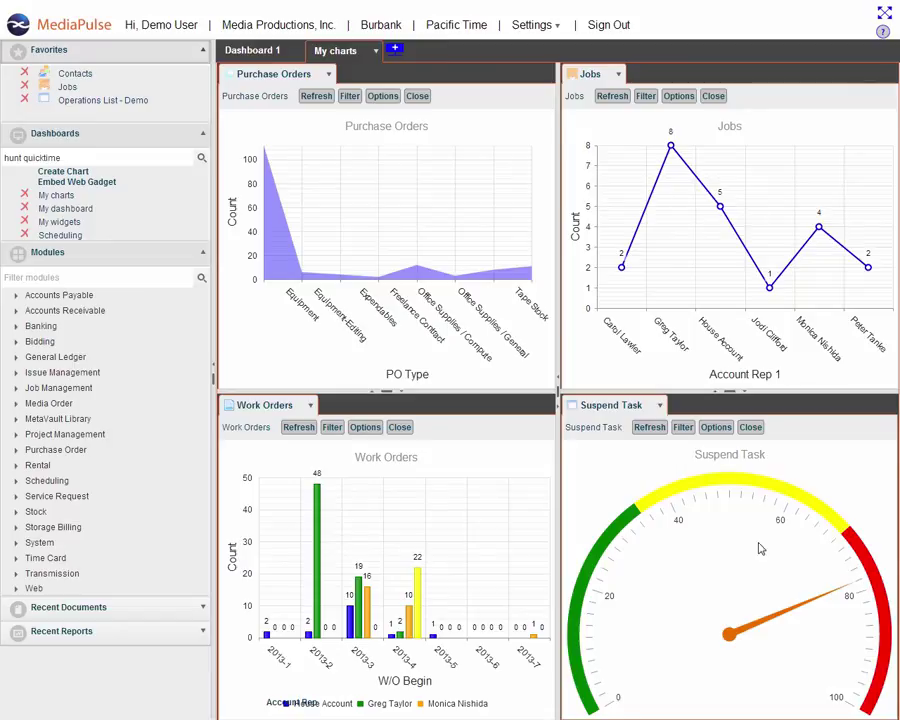
click(373, 53)
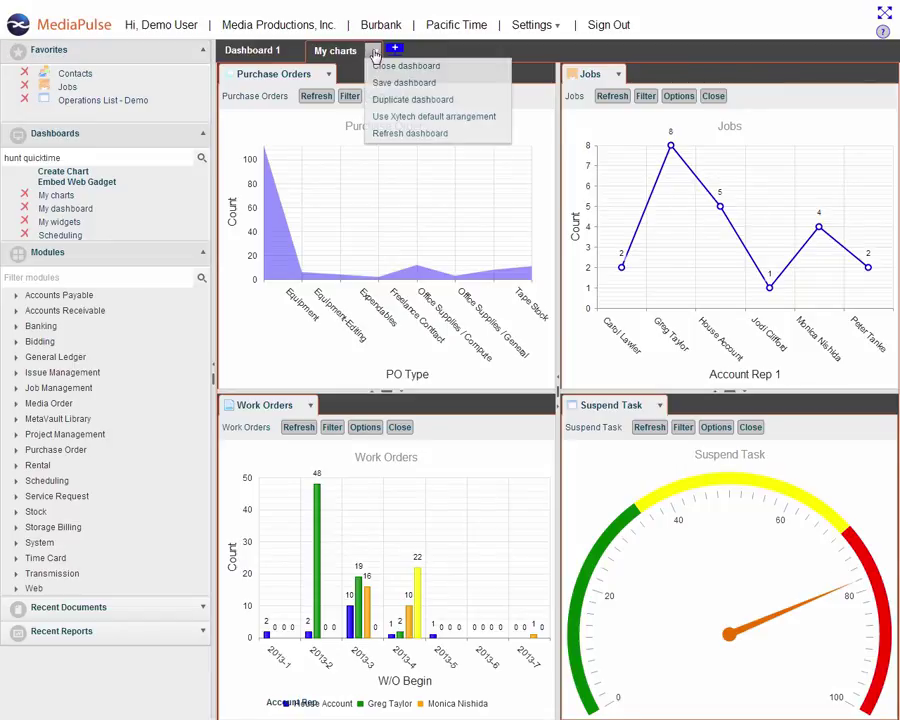
click(390, 68)
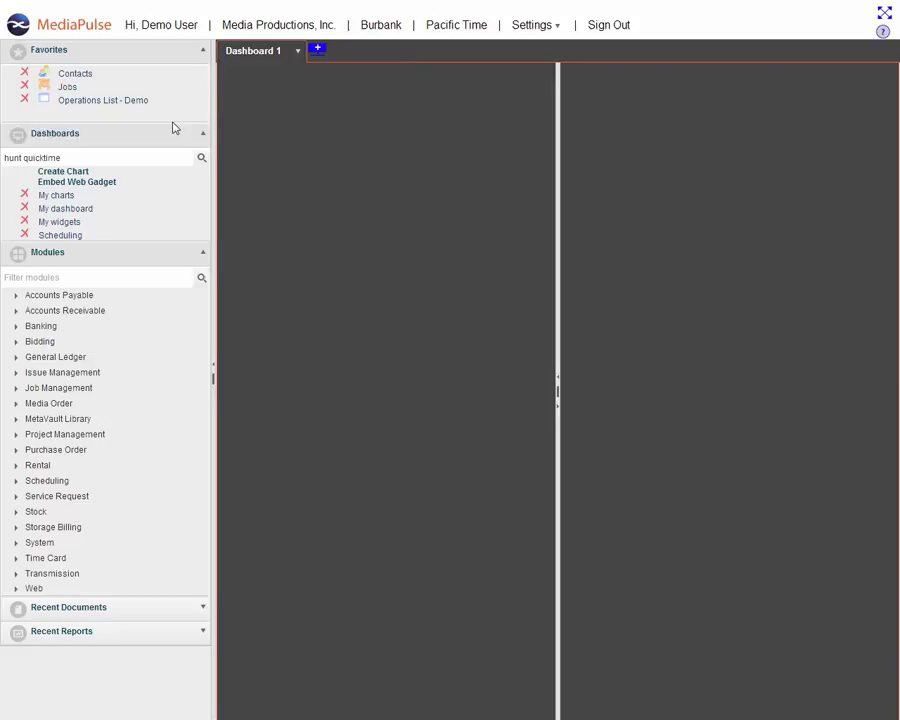
click(70, 225)
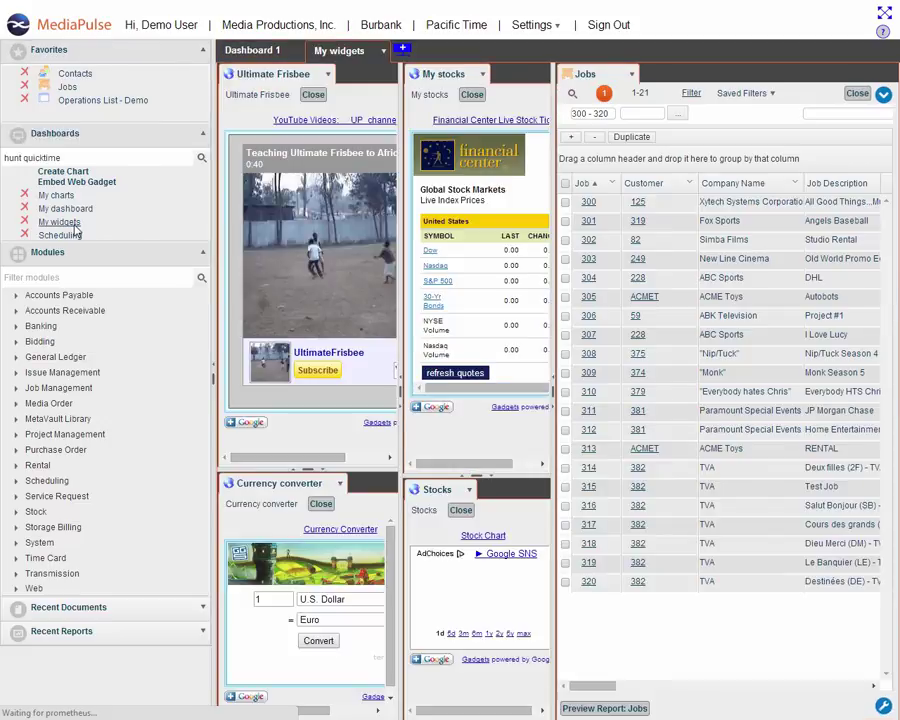
mouse_move(300, 200)
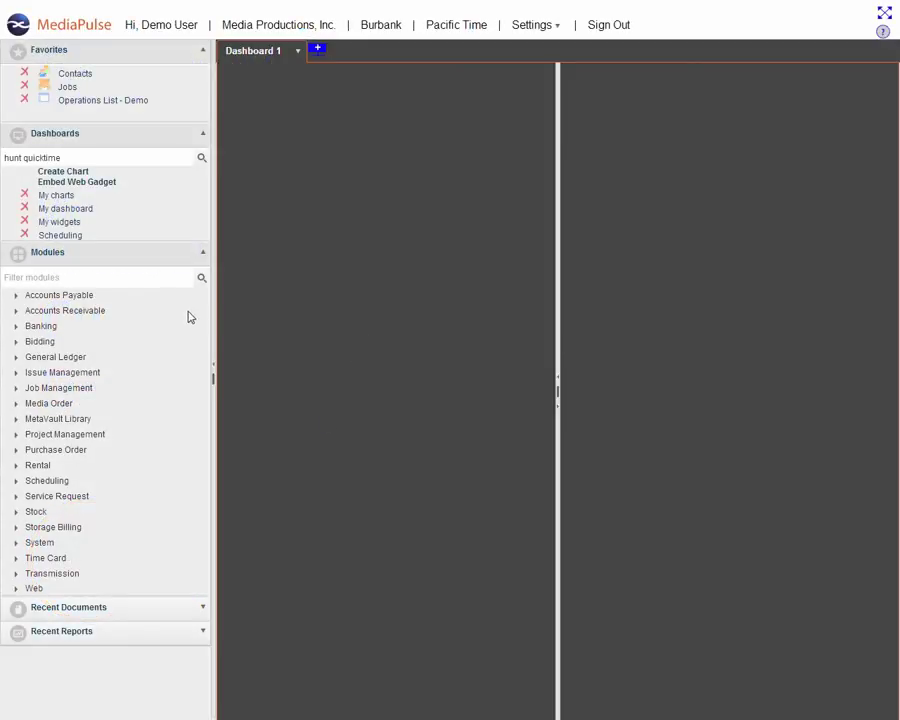
Add the Contacts and Jobs favorites to Dashboard 1, with Jobs in its own panel below Contacts
drag(75, 74, 358, 149)
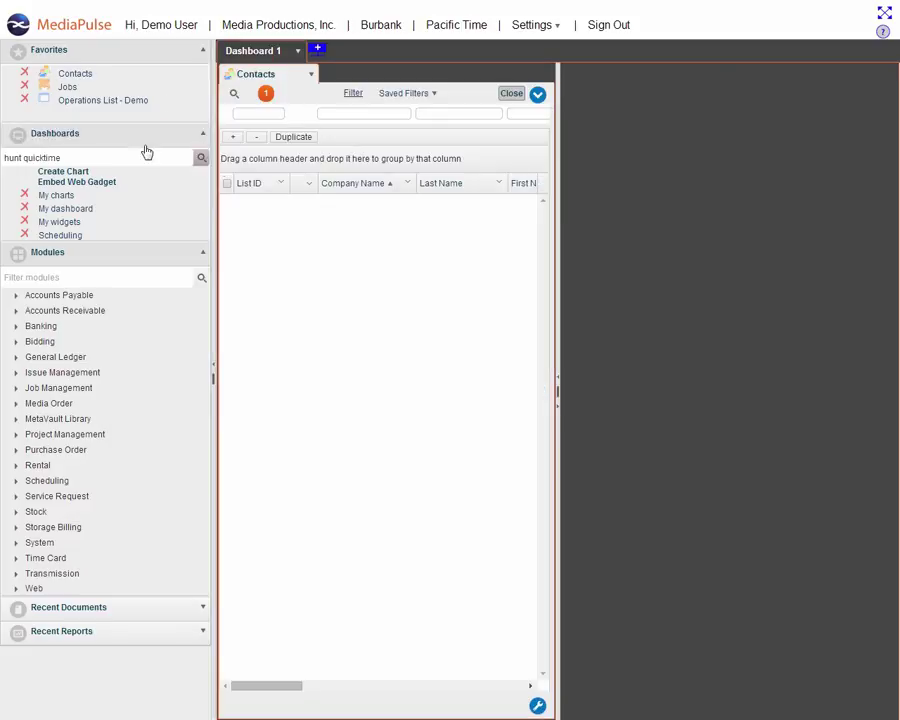
drag(70, 89, 450, 588)
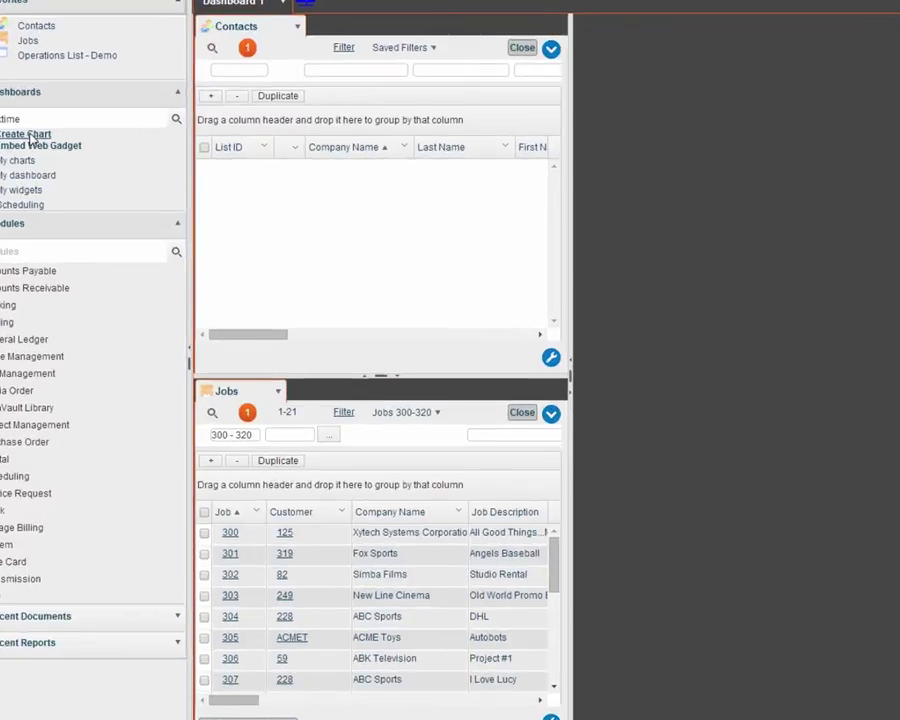
Start a new Pie chart with Work Orders as its data source and title it "Confirmed work orders"
click(63, 172)
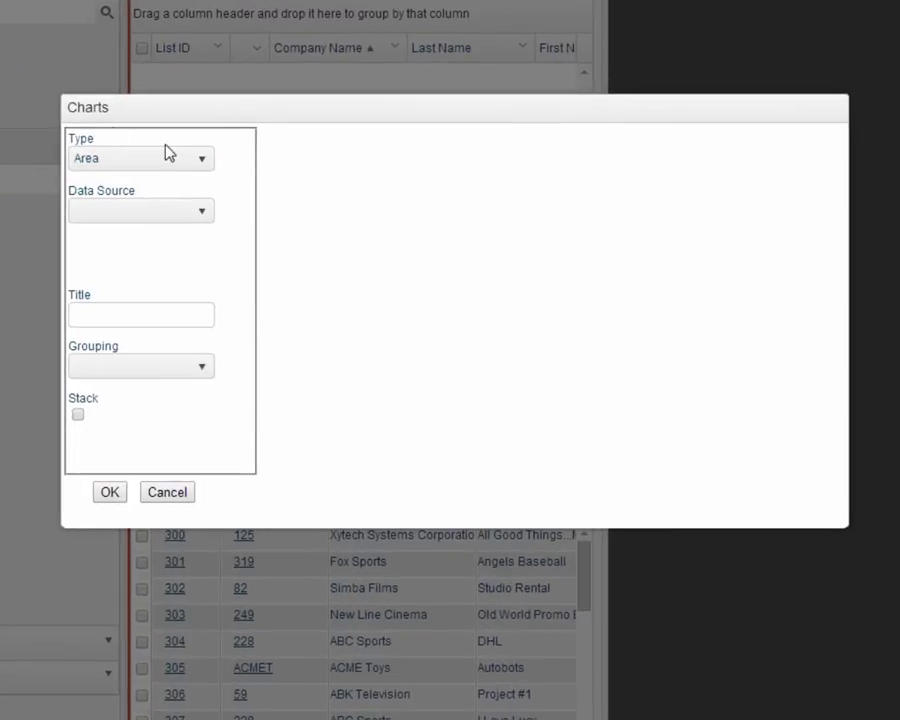
click(191, 189)
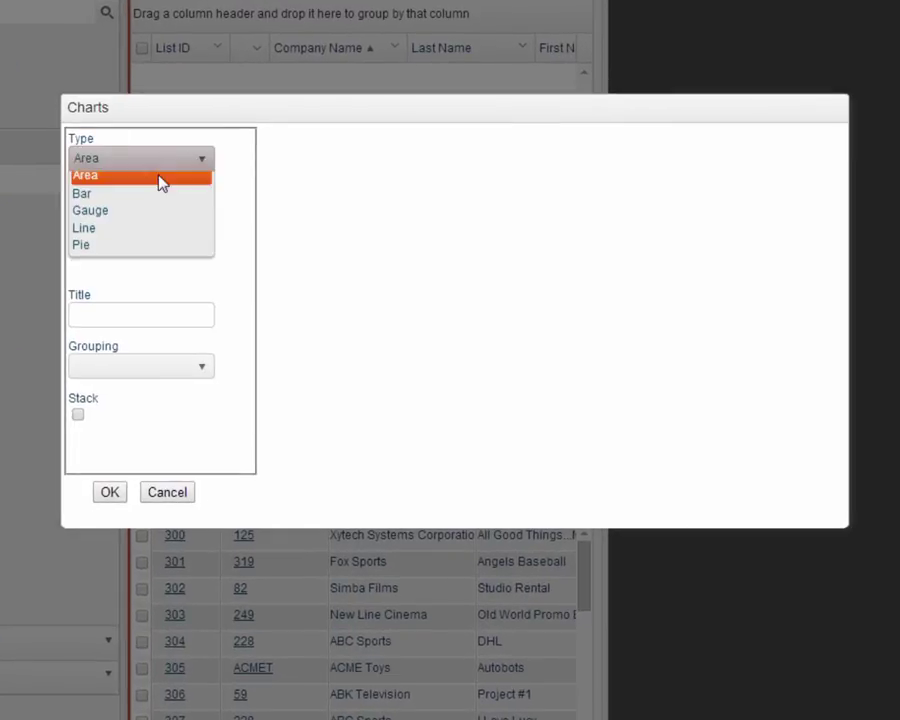
click(110, 256)
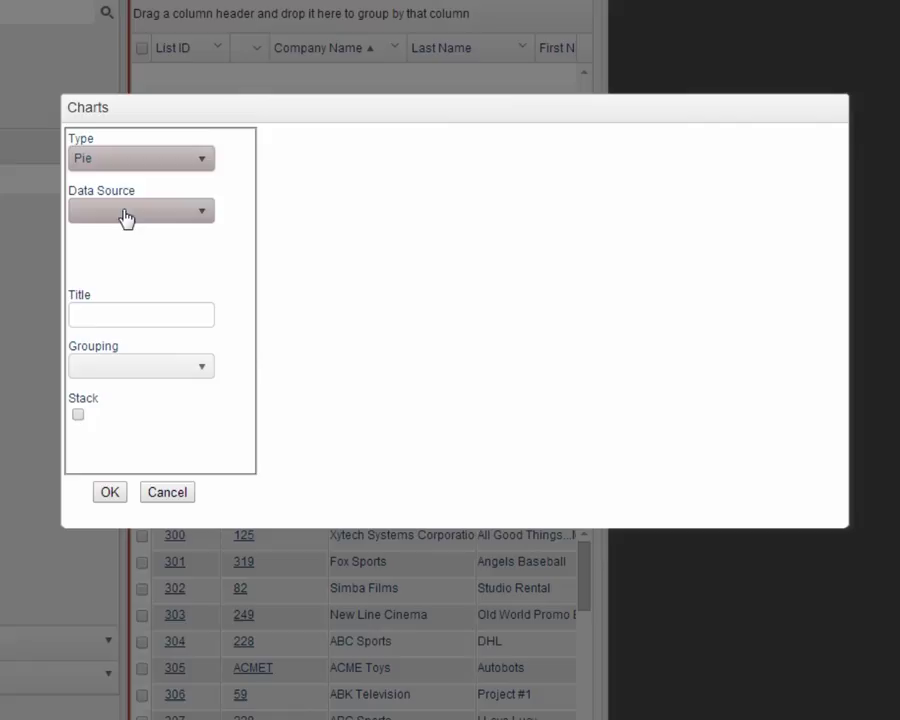
click(120, 215)
scroll(137, 350, down, 3)
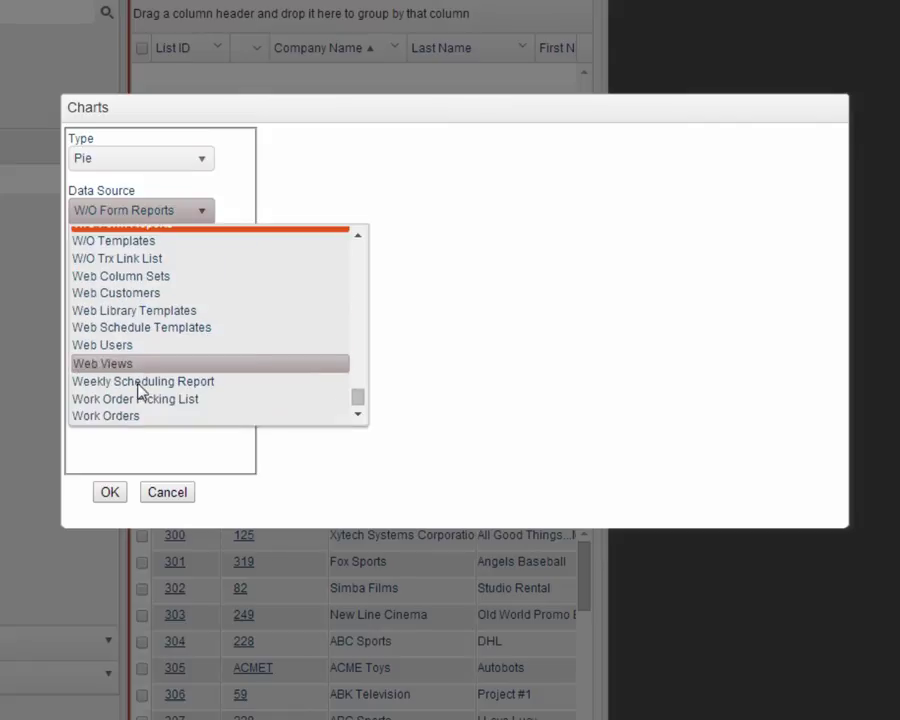
click(133, 418)
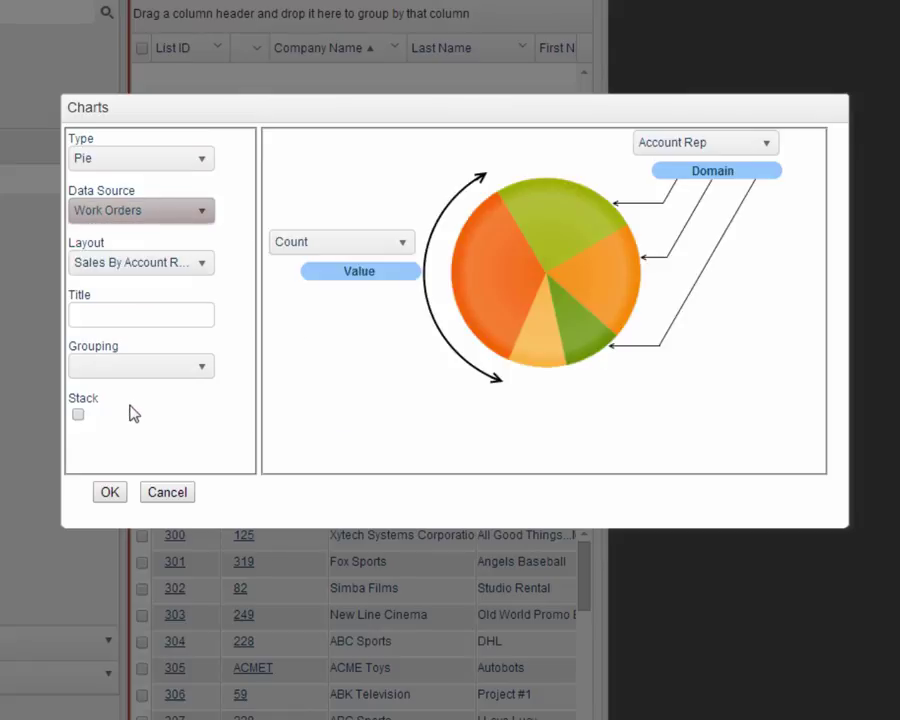
click(127, 317)
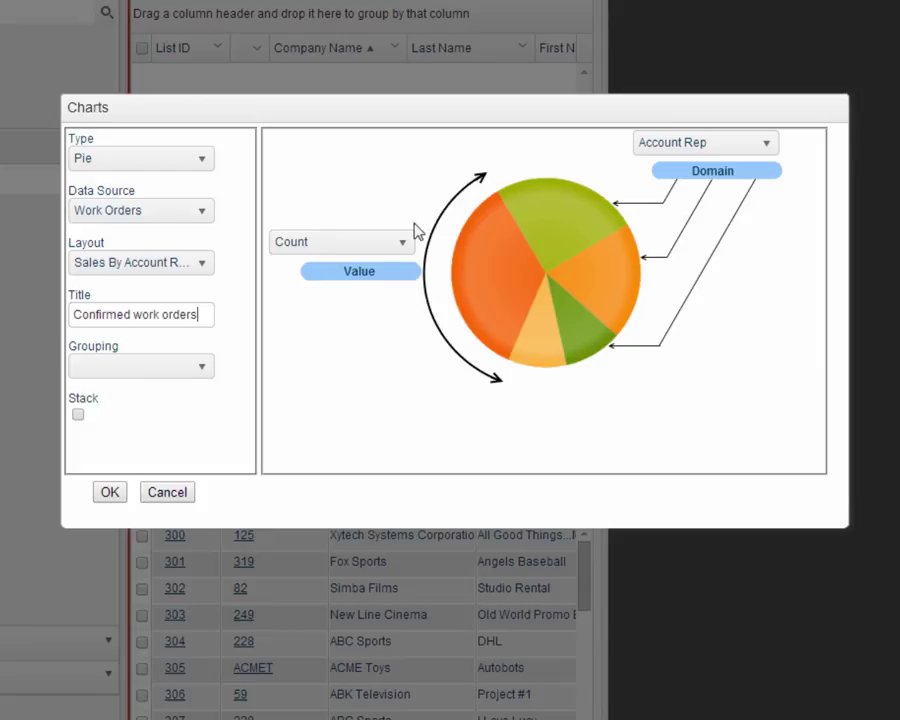
Set the pie chart's value to Sum of W/O Total with Account Rep as the domain, and create the chart
click(395, 247)
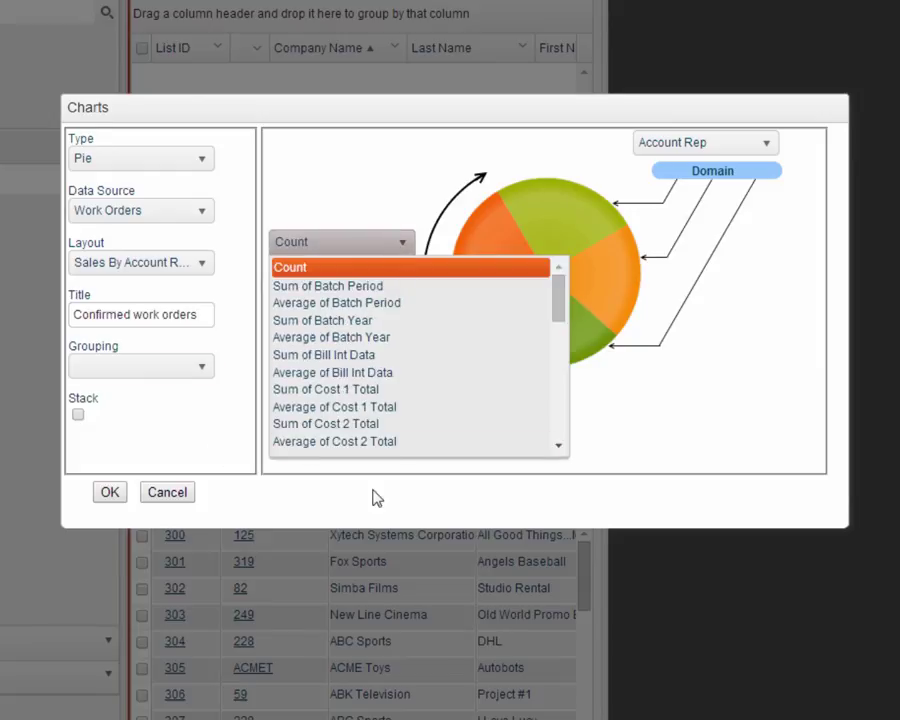
scroll(388, 436, down, 2)
scroll(378, 444, down, 5)
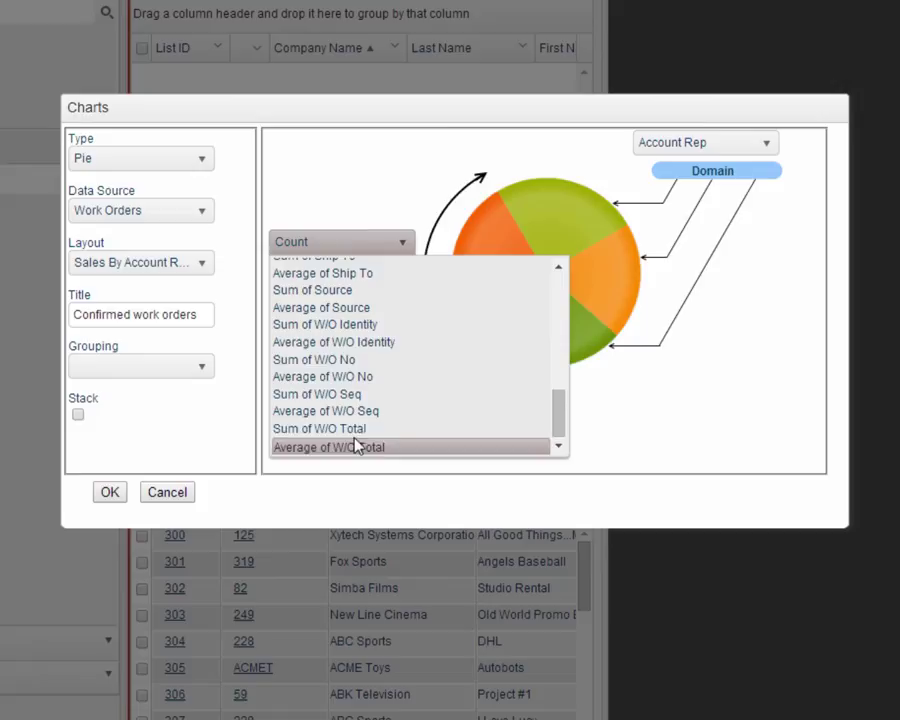
click(361, 428)
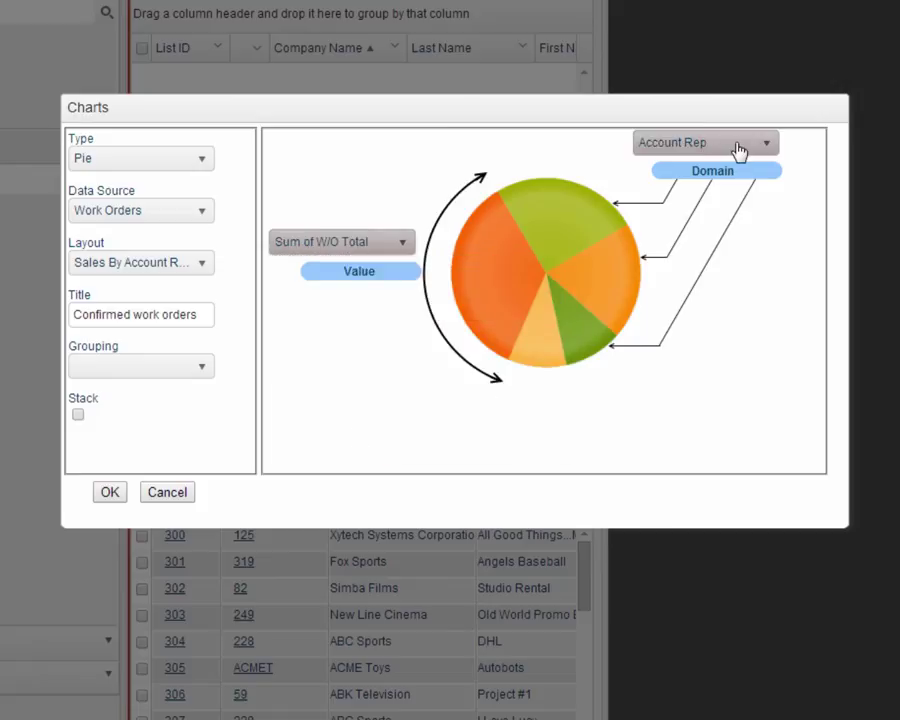
click(110, 492)
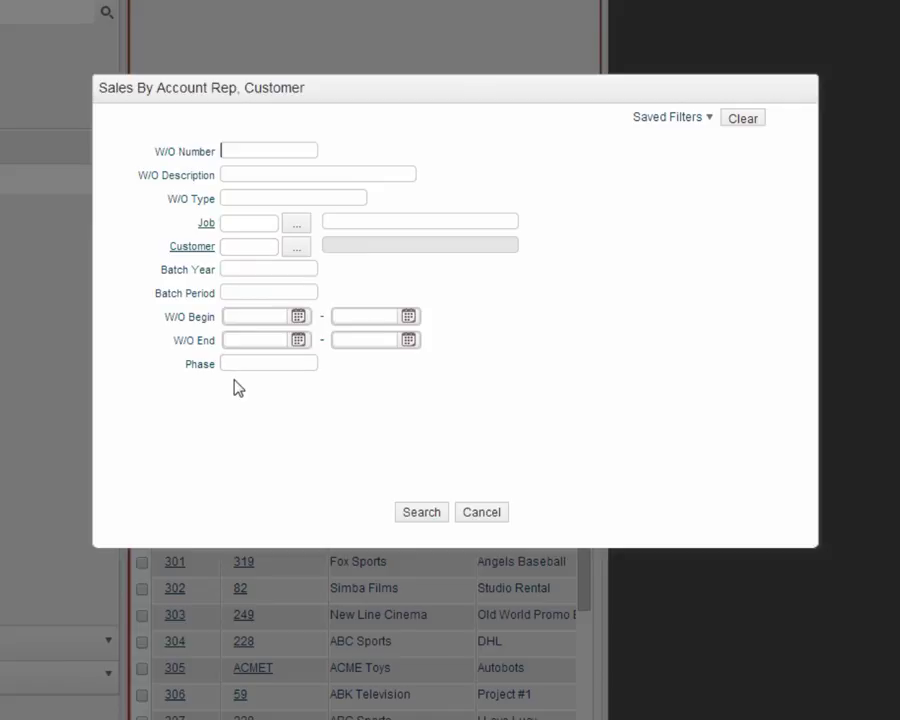
Filter the chart's work orders by the Confirmed phase and run the search
click(245, 366)
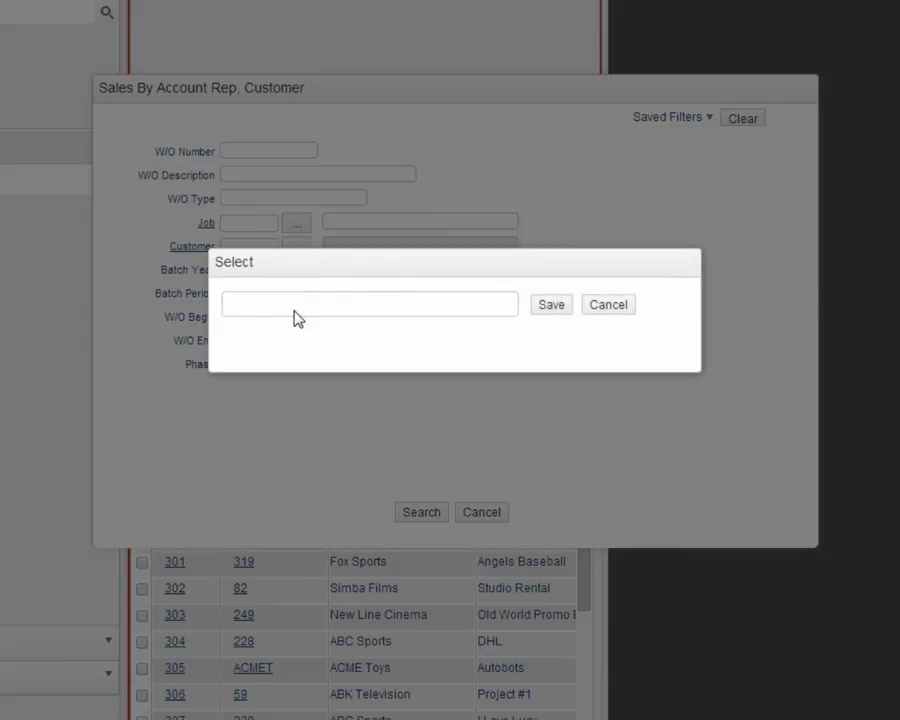
click(295, 313)
click(257, 540)
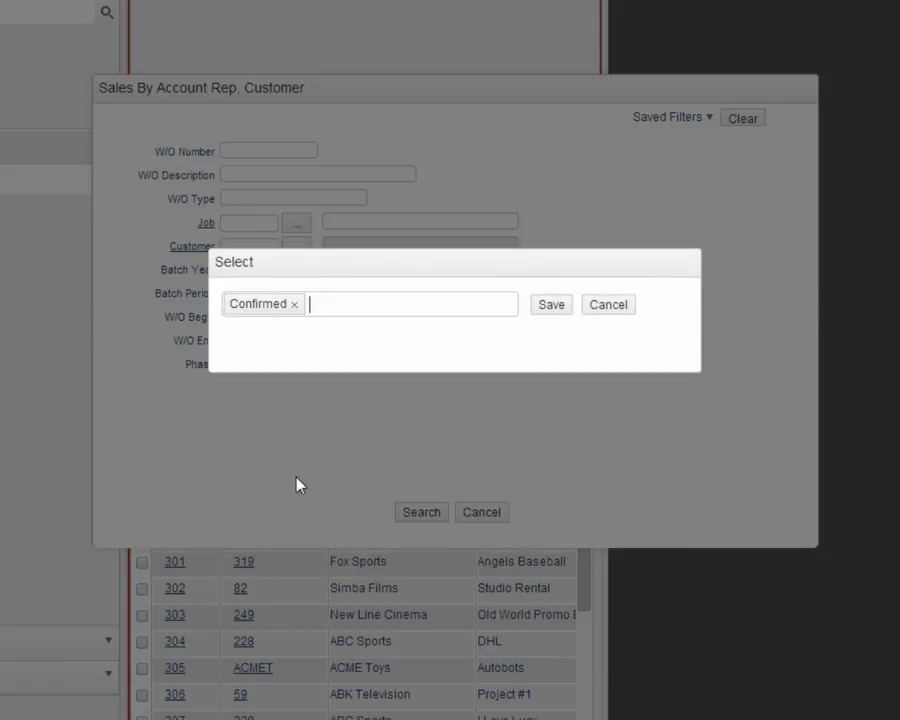
click(540, 326)
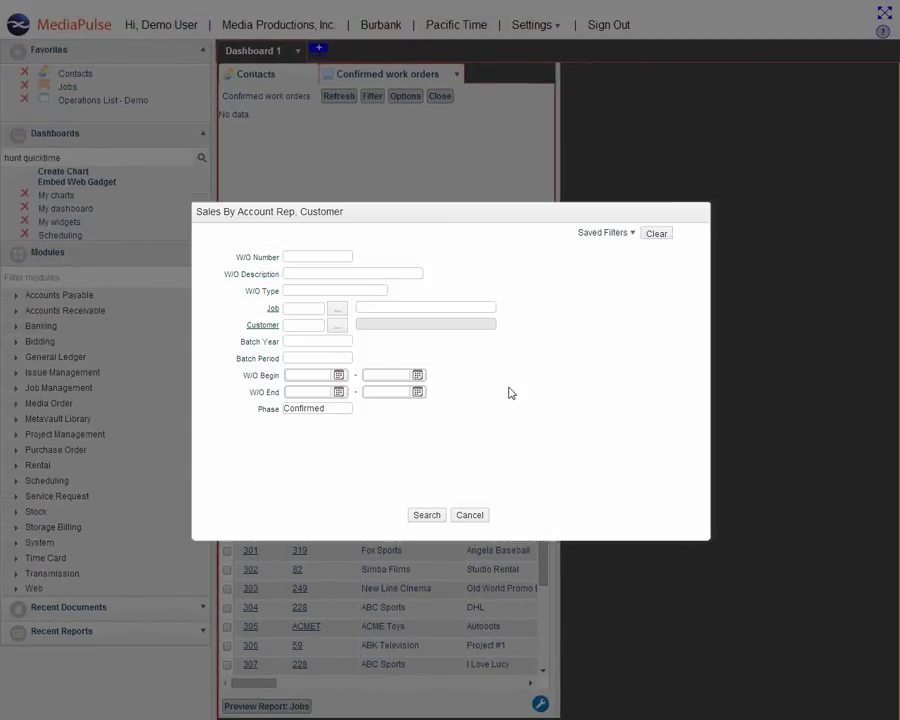
click(424, 515)
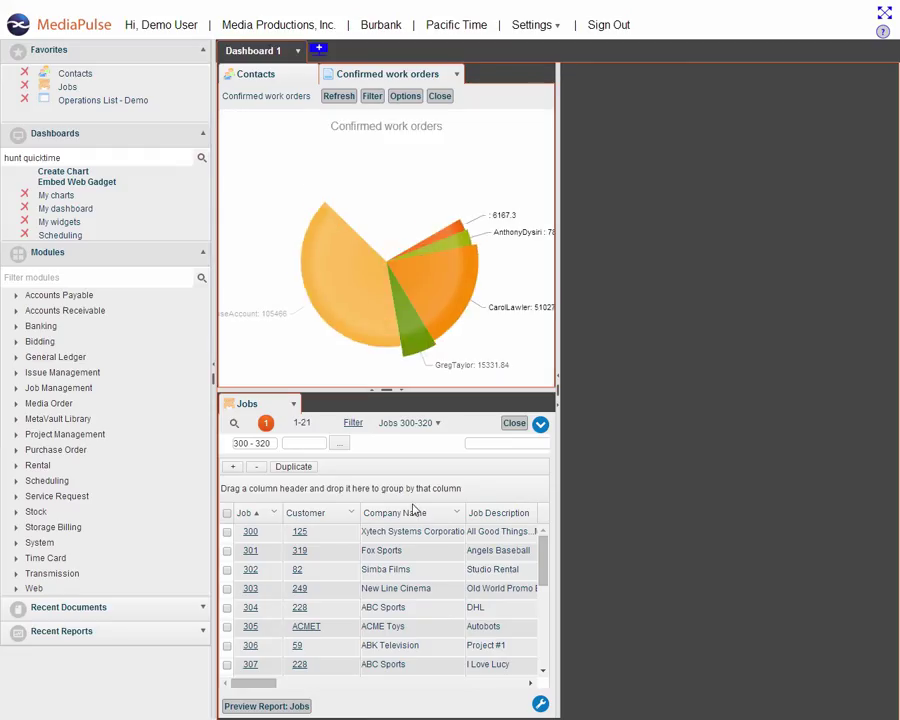
Move the Confirmed work orders chart into the empty pane, widen the Contacts and Jobs column, and make the Jobs panel taller
drag(364, 76, 715, 120)
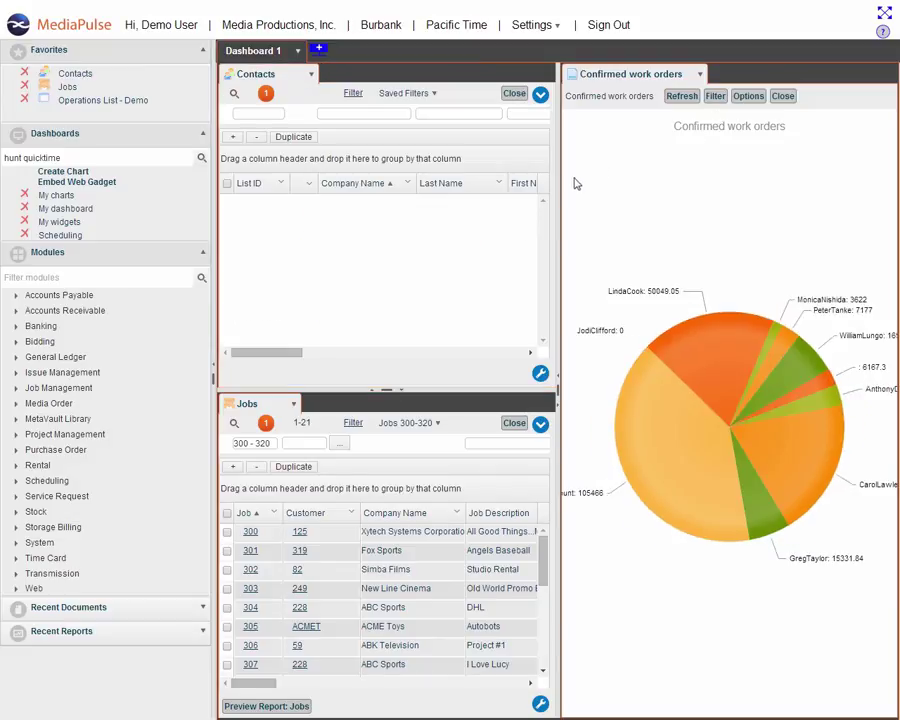
drag(557, 185, 597, 187)
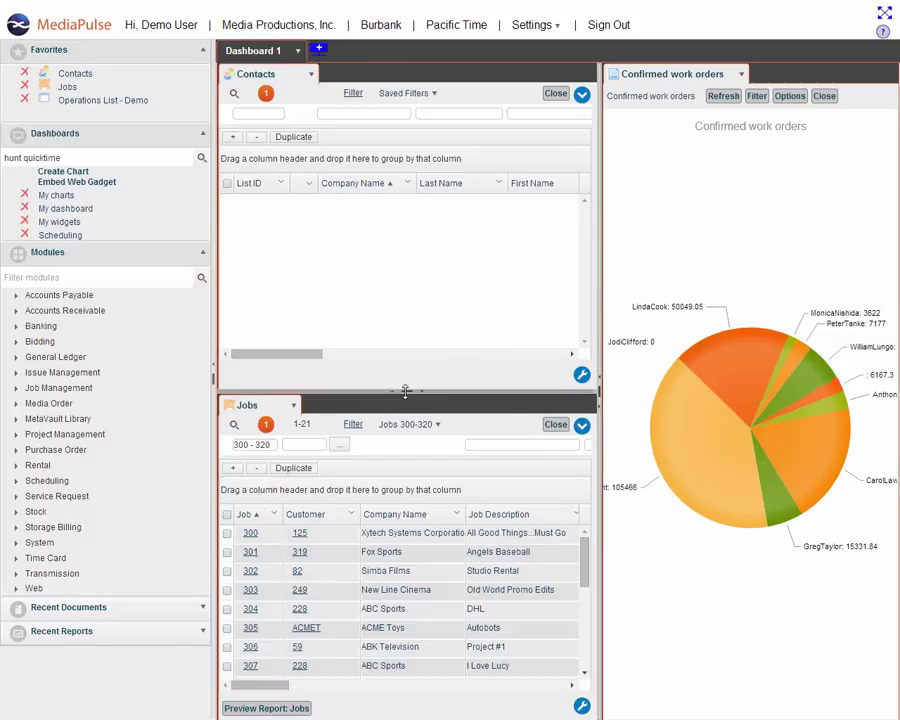
drag(452, 391, 456, 363)
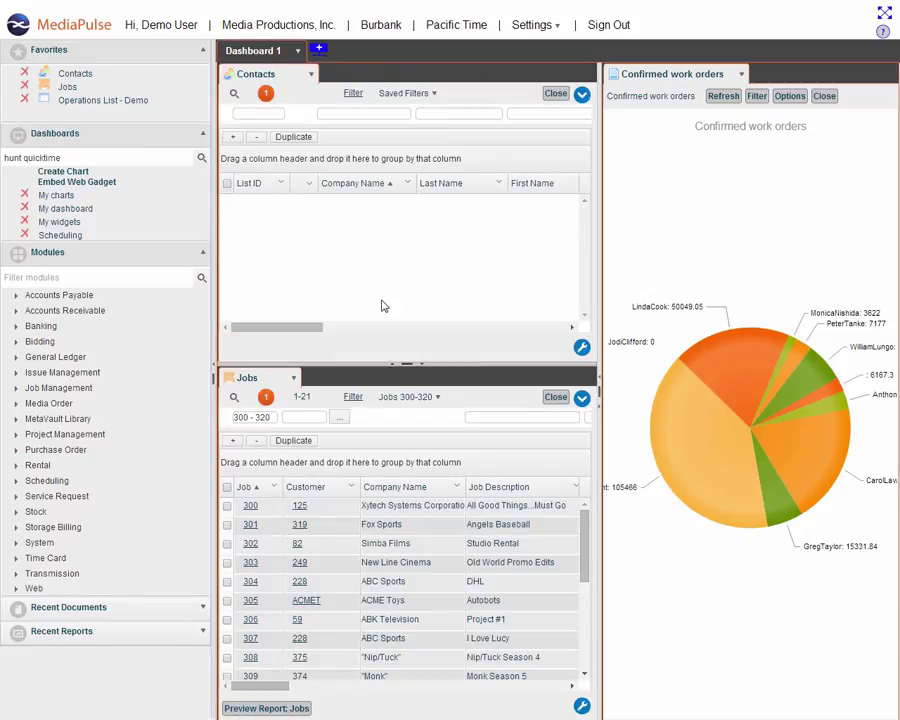
Save the arrangement of Dashboard 1
click(297, 53)
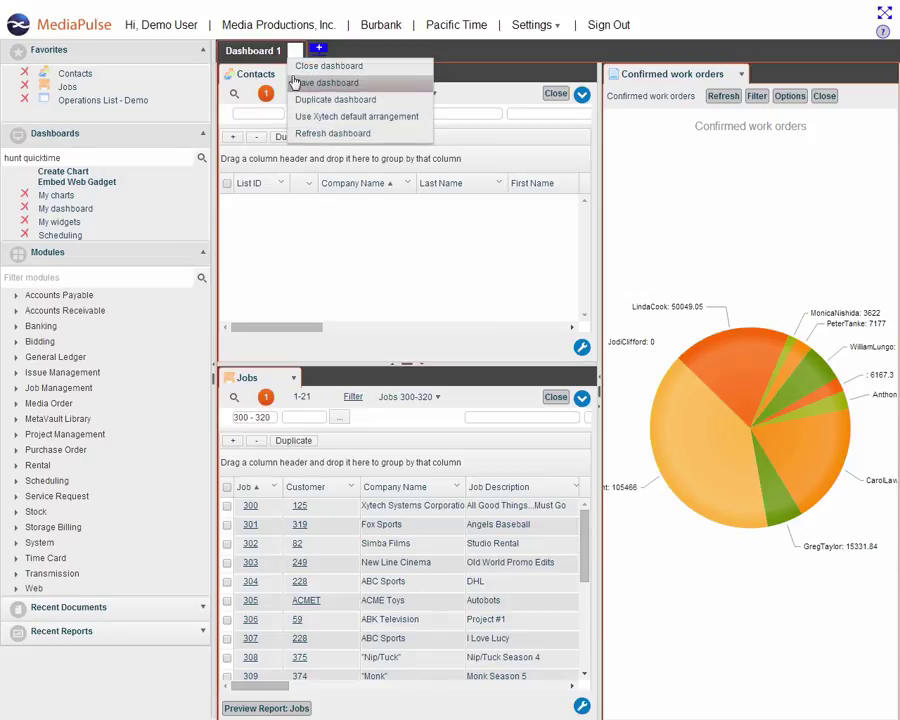